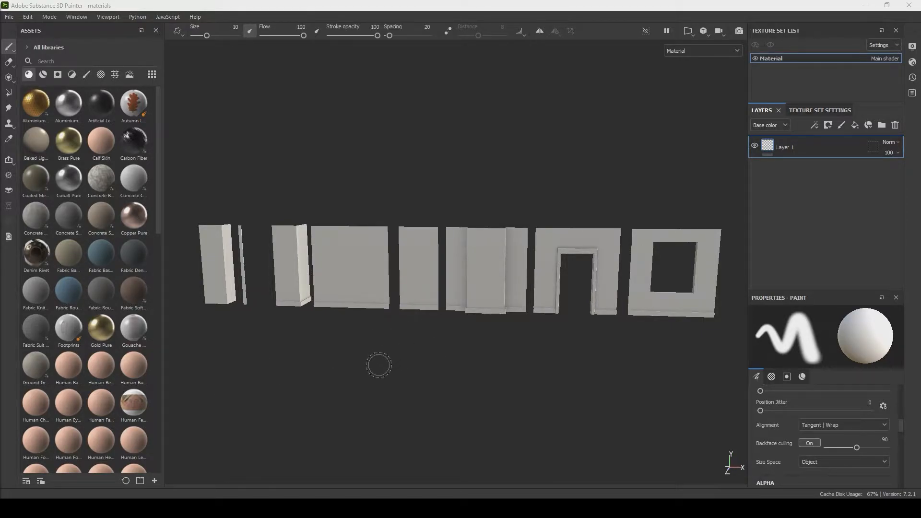
Step: Examine the modular wall pieces in 3D and side by side with their UV layout
{"action": "left_click_drag", "start_coordinate": [354, 372], "coordinate": [374, 373], "text": "alt"}
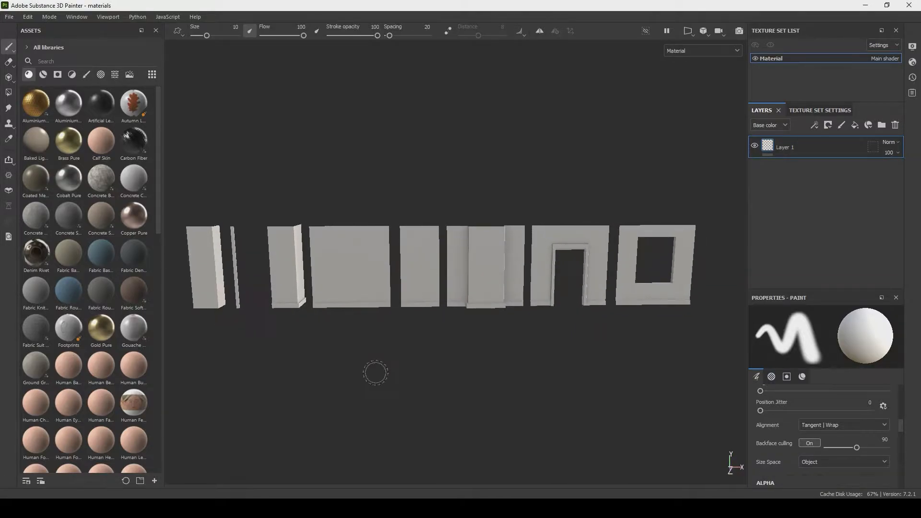
{"action": "right_click_drag", "start_coordinate": [374, 372], "coordinate": [360, 275], "text": "alt"}
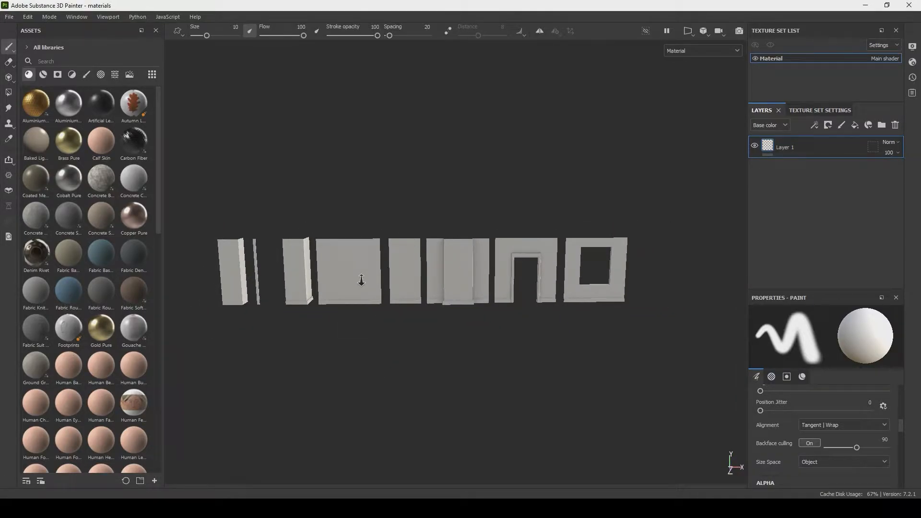
{"action": "middle_click_drag", "start_coordinate": [375, 234], "coordinate": [374, 246], "text": "alt"}
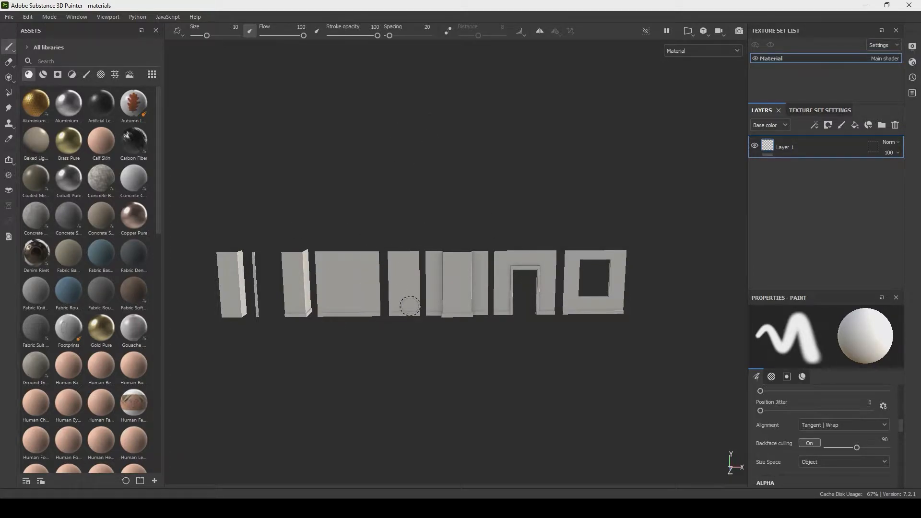
{"action": "key", "text": "F1"}
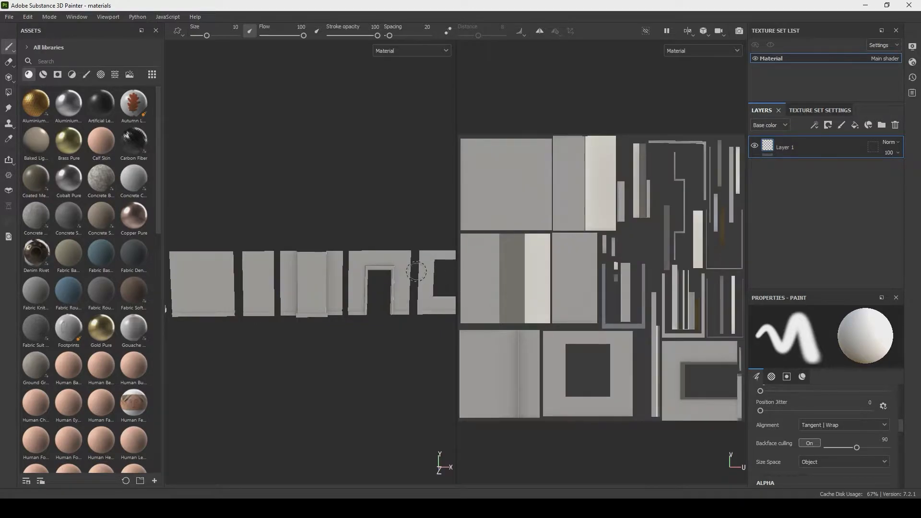
{"action": "scroll", "coordinate": [417, 267], "scroll_direction": "down", "scroll_amount": 3}
{"action": "mouse_move", "coordinate": [408, 271]}
{"action": "left_mouse_down", "text": "alt"}
{"action": "mouse_move", "coordinate": [416, 283]}
{"action": "mouse_move", "coordinate": [429, 264]}
{"action": "left_mouse_up", "text": "alt"}
{"action": "scroll", "coordinate": [556, 288], "scroll_direction": "down", "scroll_amount": 1}
{"action": "scroll", "coordinate": [557, 288], "scroll_direction": "down", "scroll_amount": 1}
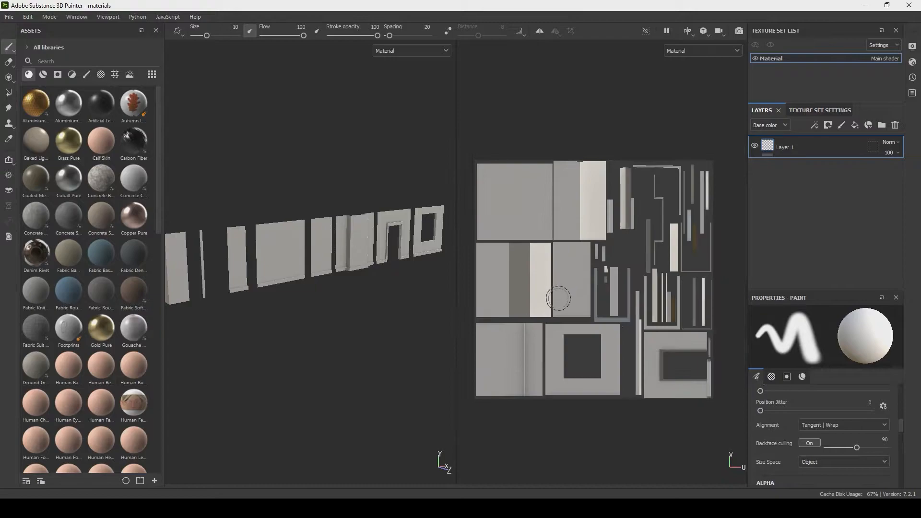
{"action": "left_click_drag", "start_coordinate": [426, 299], "coordinate": [421, 292], "text": "alt"}
{"action": "key", "text": "F2"}
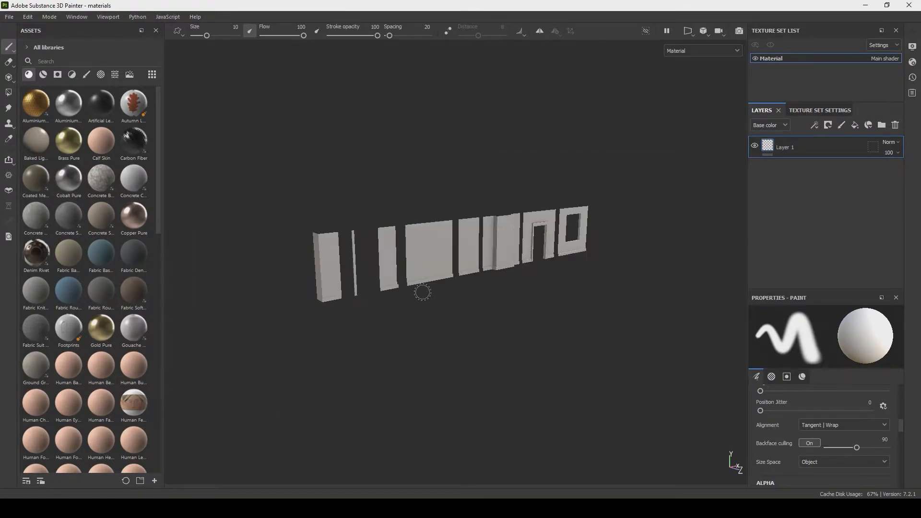
Step: Inspect the wall pieces more closely in 3D and view their full UV layout in 2D
{"action": "scroll", "coordinate": [459, 267], "scroll_direction": "up", "scroll_amount": 2}
{"action": "mouse_move", "coordinate": [463, 263]}
{"action": "left_mouse_down", "text": "alt"}
{"action": "mouse_move", "coordinate": [479, 244]}
{"action": "mouse_move", "coordinate": [448, 253]}
{"action": "mouse_move", "coordinate": [408, 320]}
{"action": "mouse_move", "coordinate": [432, 241]}
{"action": "mouse_move", "coordinate": [364, 273]}
{"action": "mouse_move", "coordinate": [405, 265]}
{"action": "mouse_move", "coordinate": [352, 269]}
{"action": "mouse_move", "coordinate": [381, 269]}
{"action": "left_mouse_up", "text": "alt"}
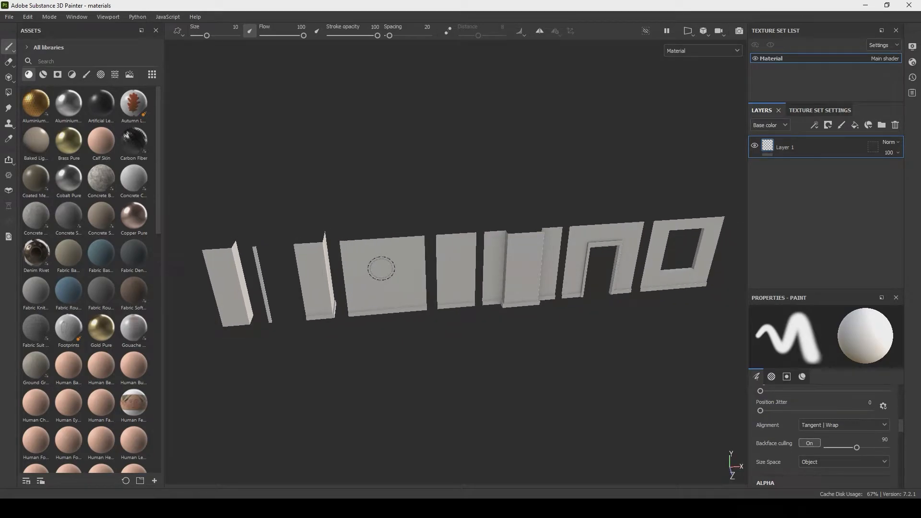
{"action": "key", "text": "F2"}
{"action": "key", "text": "f"}
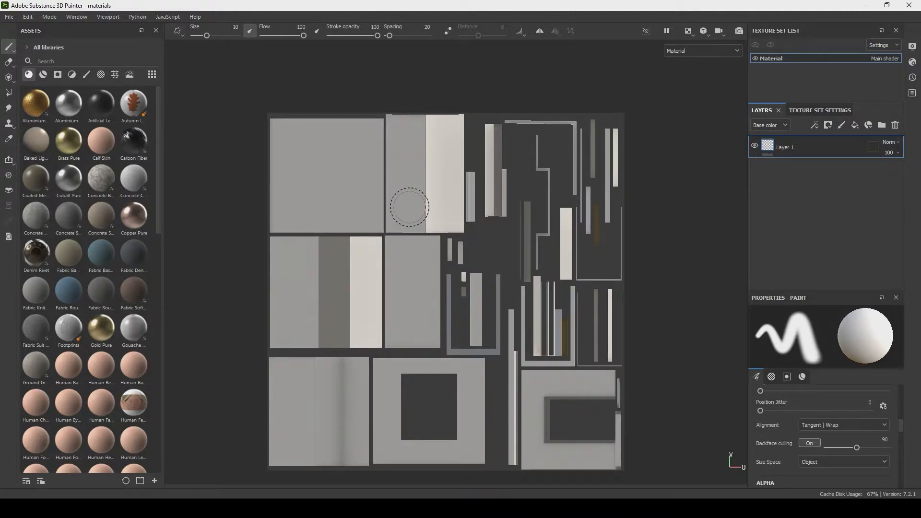
{"action": "key", "text": "F2"}
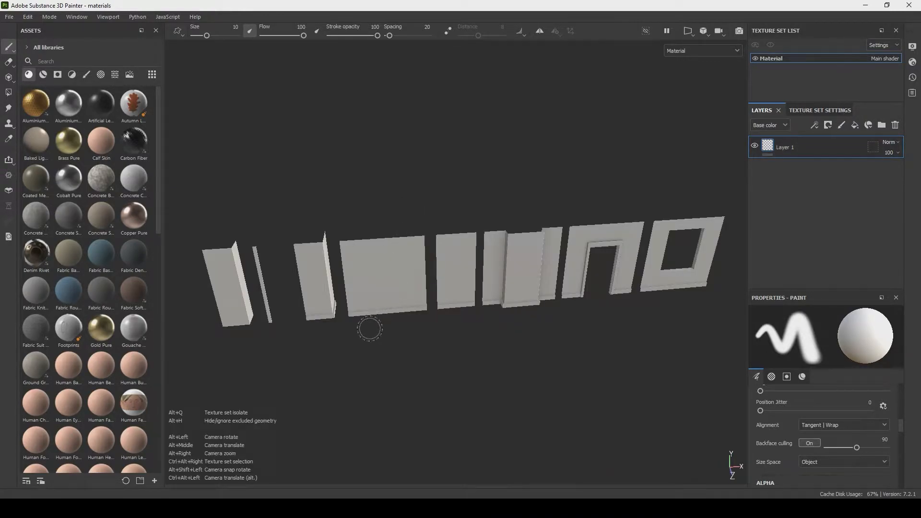
{"action": "left_click_drag", "start_coordinate": [370, 325], "coordinate": [432, 277], "text": "alt+shift"}
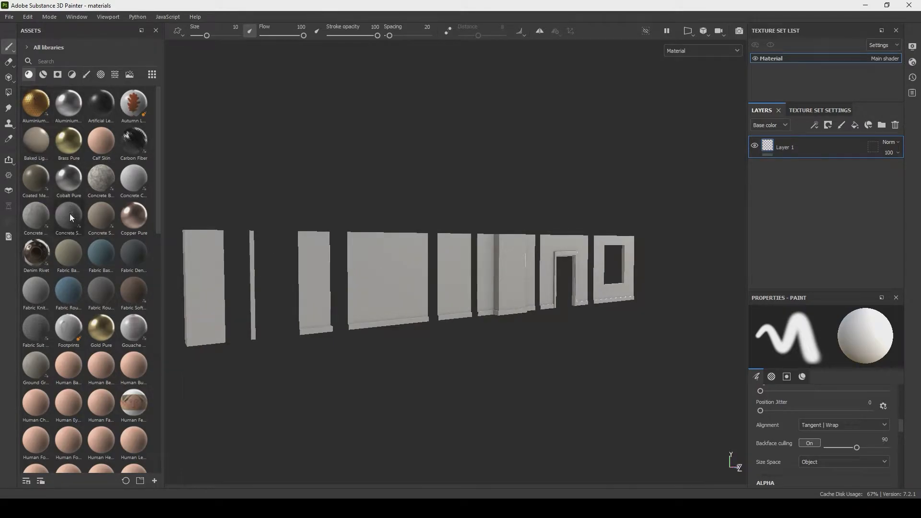
Step: Apply the Plastic Matte Pure material to the wall pieces and change its base color to yellow-green c4d136
{"action": "scroll", "coordinate": [71, 217], "scroll_direction": "down", "scroll_amount": 12}
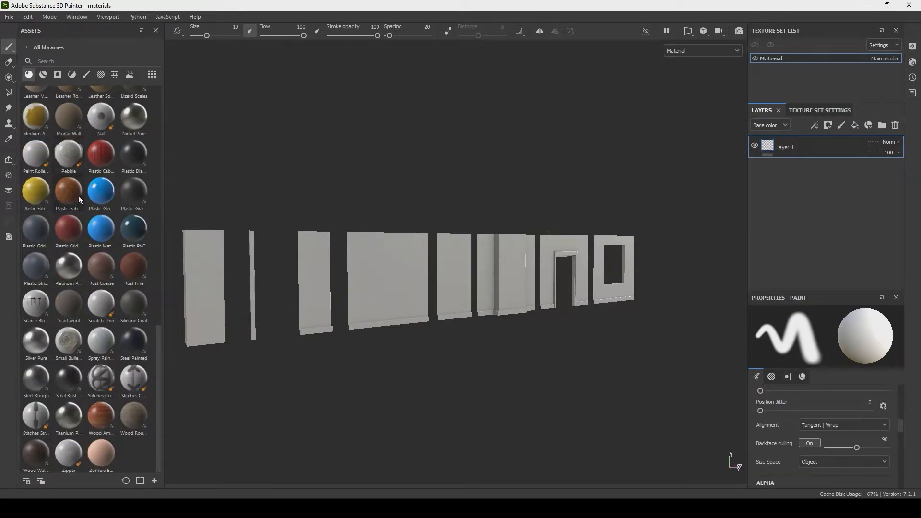
{"action": "left_click_drag", "start_coordinate": [114, 231], "coordinate": [194, 258]}
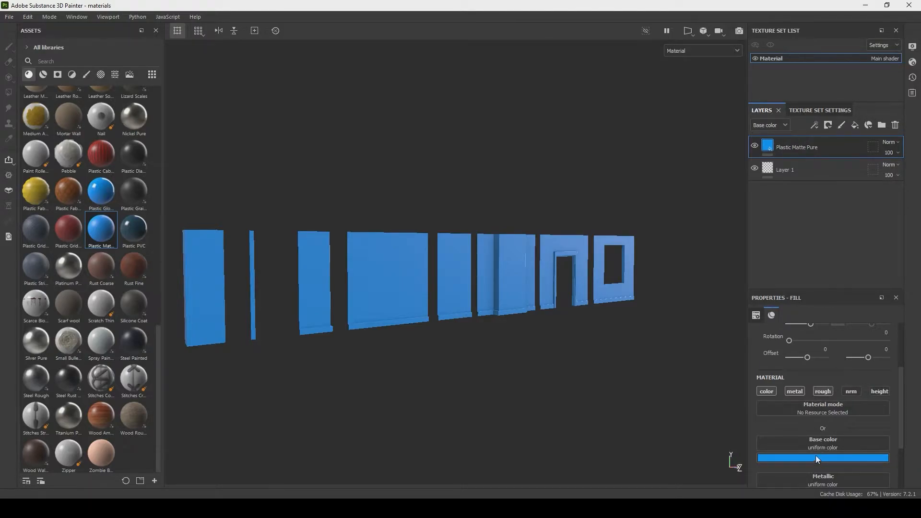
{"action": "scroll", "coordinate": [820, 430], "scroll_direction": "down", "scroll_amount": 1}
{"action": "left_click", "coordinate": [820, 430]}
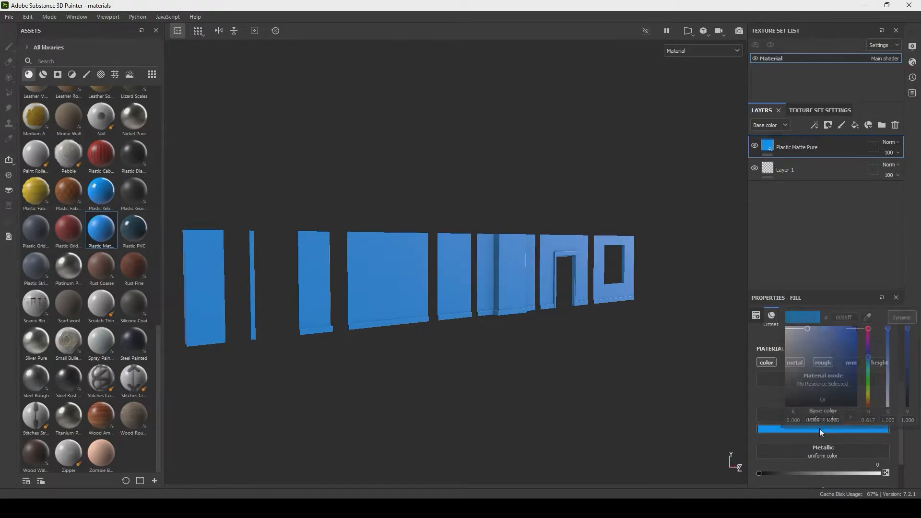
{"action": "left_click_drag", "start_coordinate": [817, 384], "coordinate": [798, 335]}
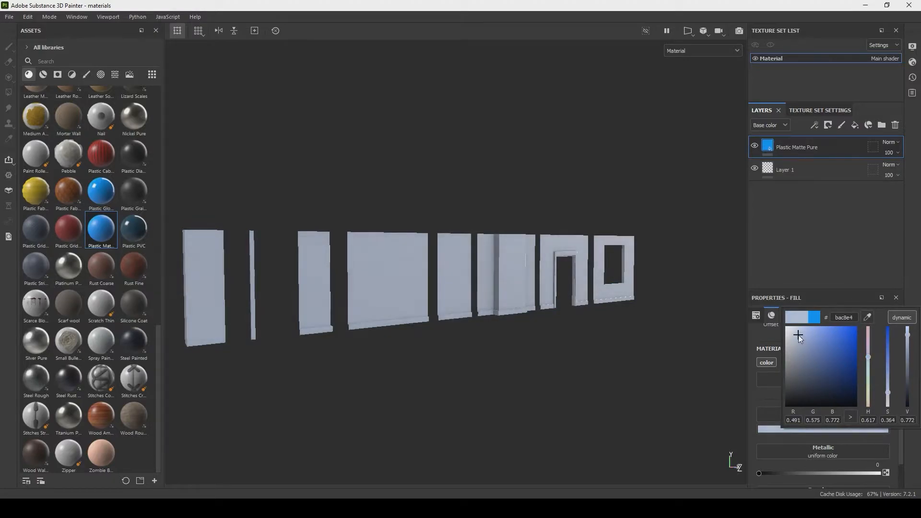
{"action": "left_click_drag", "start_coordinate": [870, 365], "coordinate": [838, 341]}
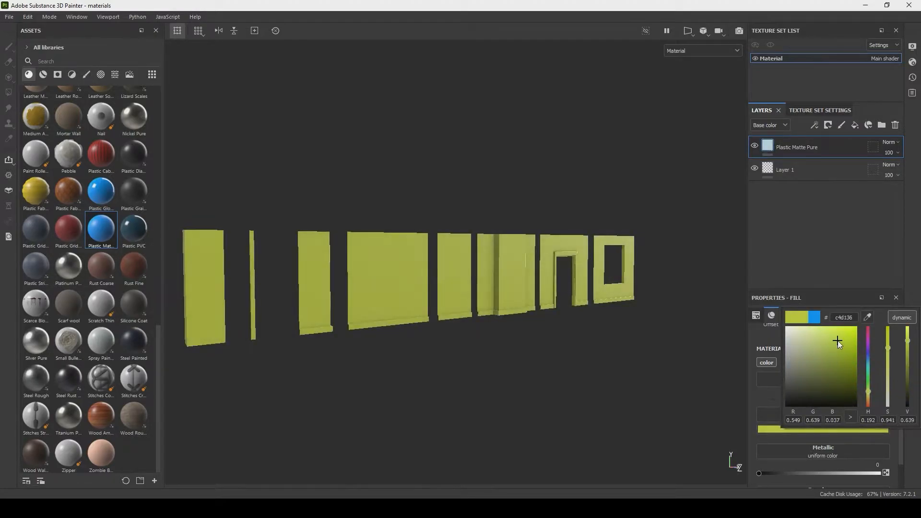
{"action": "left_click", "coordinate": [803, 249]}
Step: Set the Plastic Matte Pure fill's roughness to 0 and delete that layer
{"action": "scroll", "coordinate": [795, 371], "scroll_direction": "up", "scroll_amount": 2}
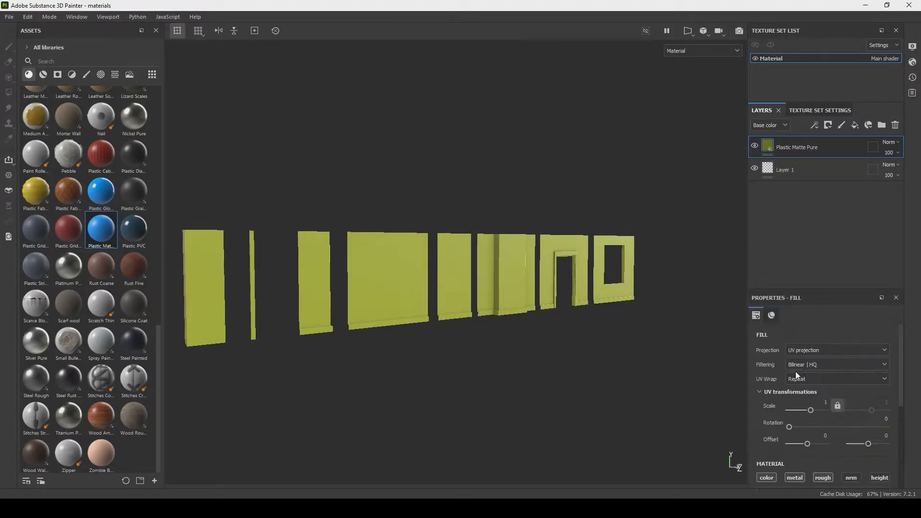
{"action": "scroll", "coordinate": [783, 432], "scroll_direction": "down", "scroll_amount": 1}
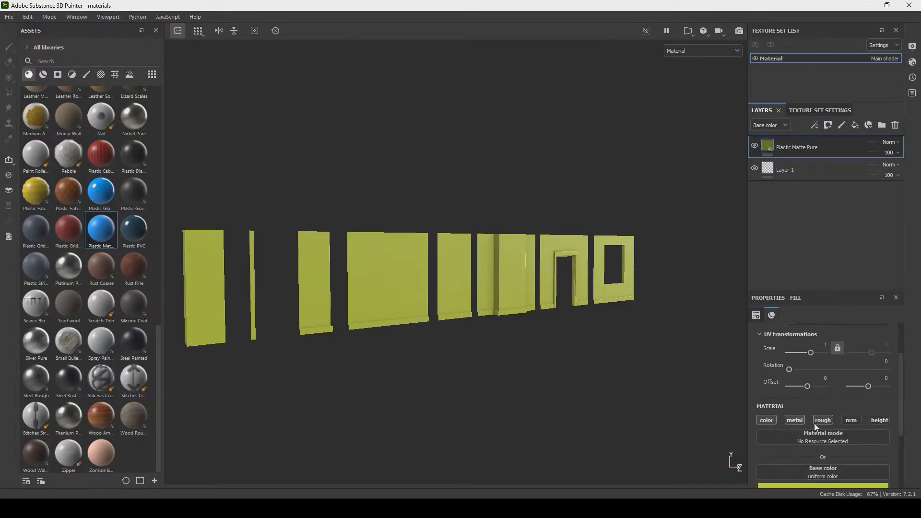
{"action": "left_click", "coordinate": [878, 421]}
{"action": "scroll", "coordinate": [814, 422], "scroll_direction": "down", "scroll_amount": 2}
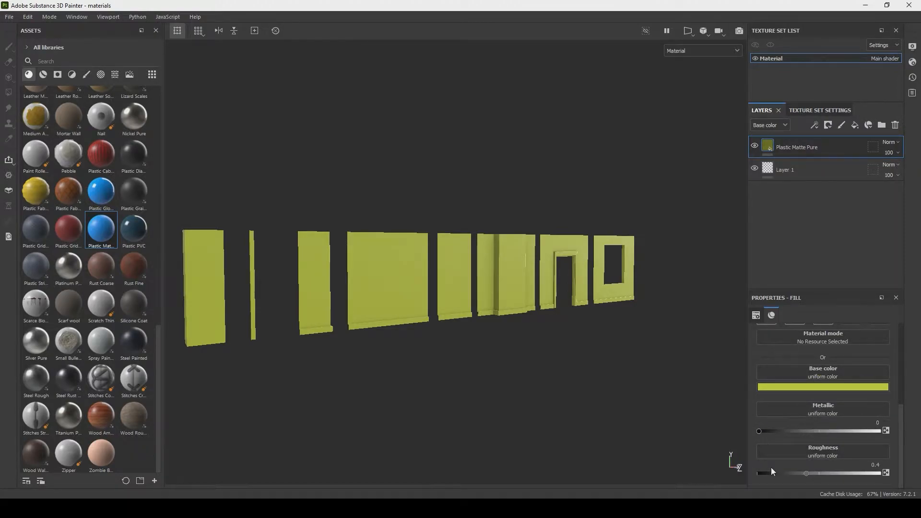
{"action": "mouse_move", "coordinate": [773, 470]}
{"action": "left_mouse_down"}
{"action": "mouse_move", "coordinate": [834, 475]}
{"action": "mouse_move", "coordinate": [765, 471]}
{"action": "mouse_move", "coordinate": [843, 471]}
{"action": "mouse_move", "coordinate": [756, 470]}
{"action": "left_mouse_up"}
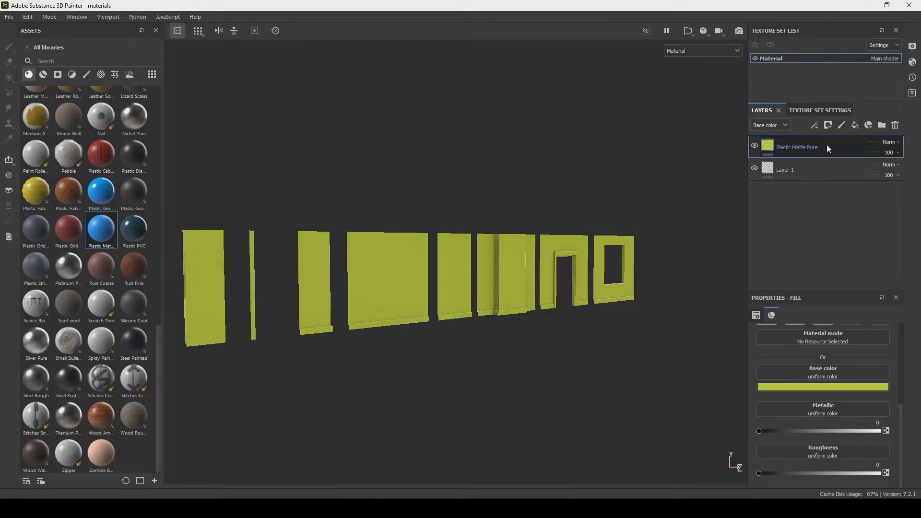
{"action": "left_click", "coordinate": [895, 126]}
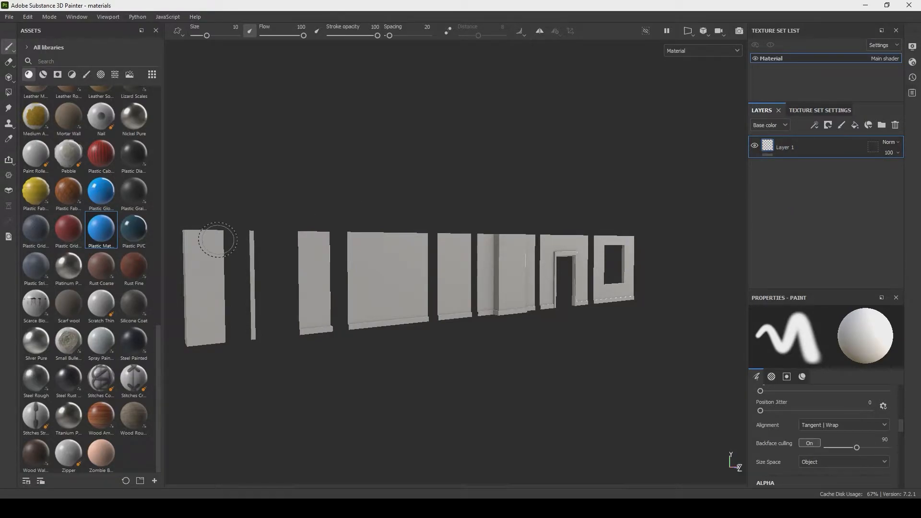
Step: Apply the Copper Red Bleached smart material to the wall pieces and inspect its surface up close
{"action": "scroll", "coordinate": [67, 199], "scroll_direction": "up", "scroll_amount": 3}
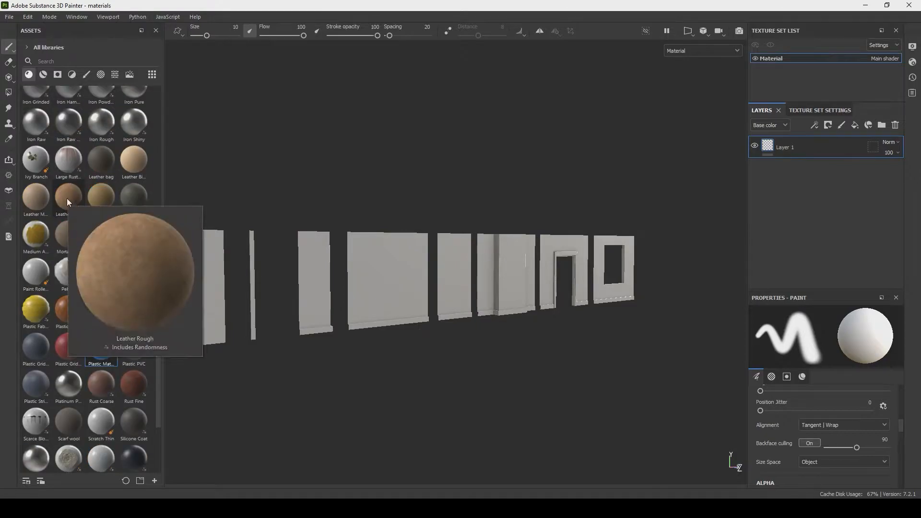
{"action": "scroll", "coordinate": [57, 197], "scroll_direction": "up", "scroll_amount": 12}
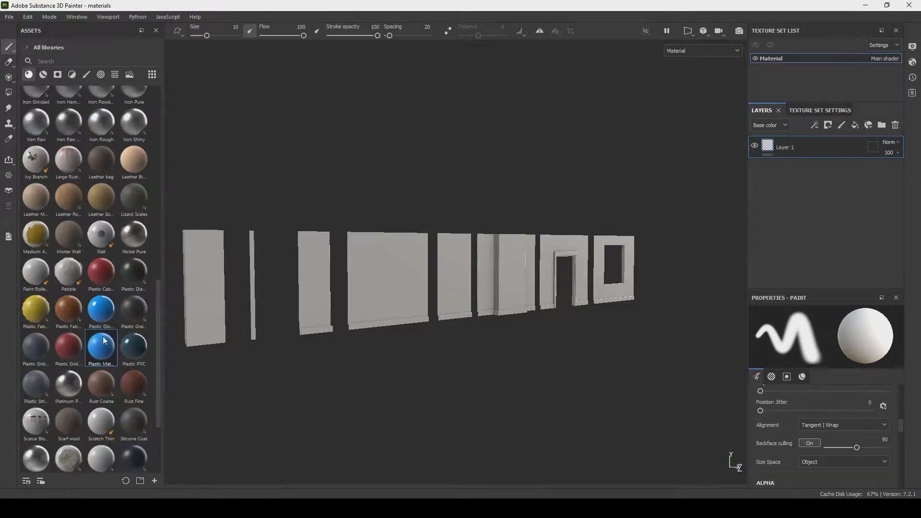
{"action": "left_click", "coordinate": [43, 75]}
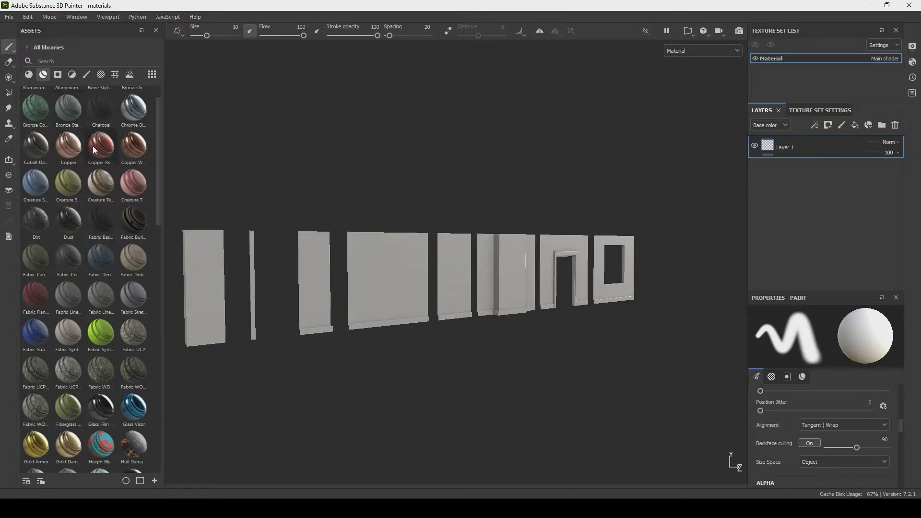
{"action": "mouse_move", "coordinate": [96, 146]}
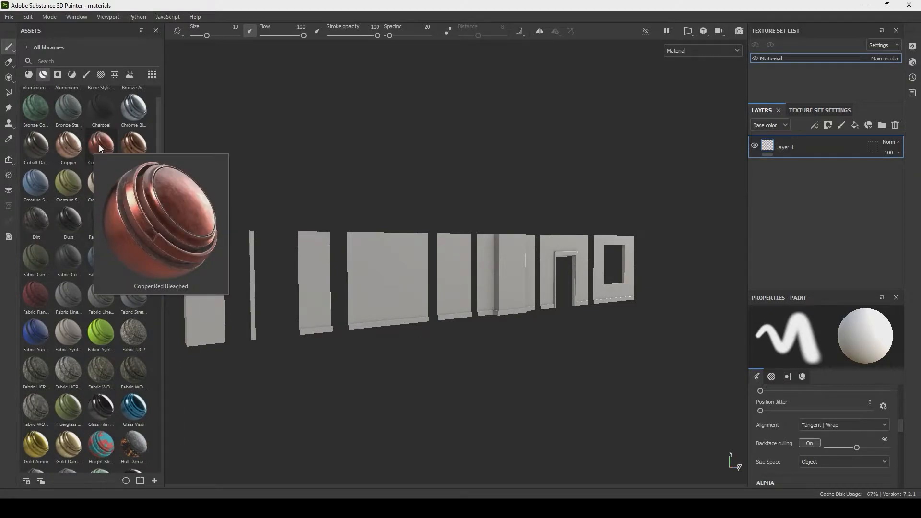
{"action": "left_click_drag", "start_coordinate": [101, 148], "coordinate": [377, 263]}
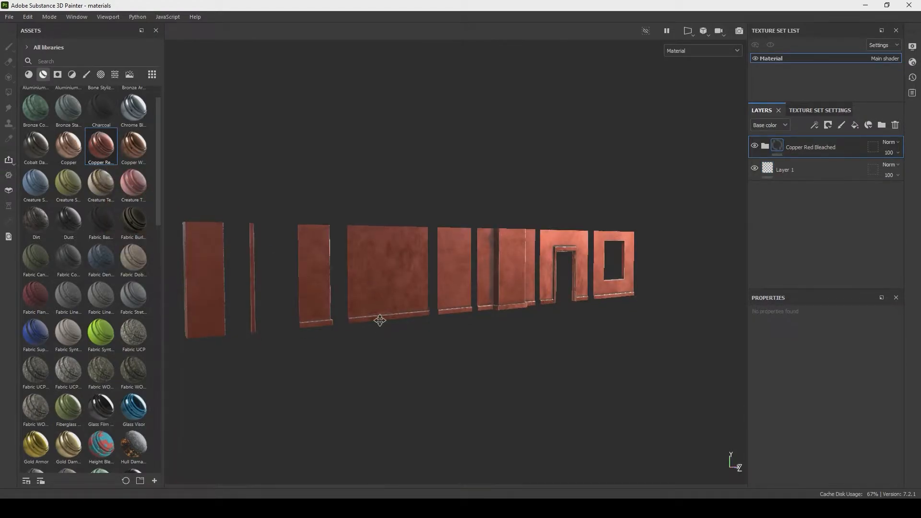
{"action": "middle_click_drag", "start_coordinate": [379, 321], "coordinate": [382, 262]}
{"action": "right_click_drag", "start_coordinate": [382, 262], "coordinate": [413, 426], "text": "alt"}
{"action": "left_click_drag", "start_coordinate": [413, 425], "coordinate": [428, 291], "text": "alt"}
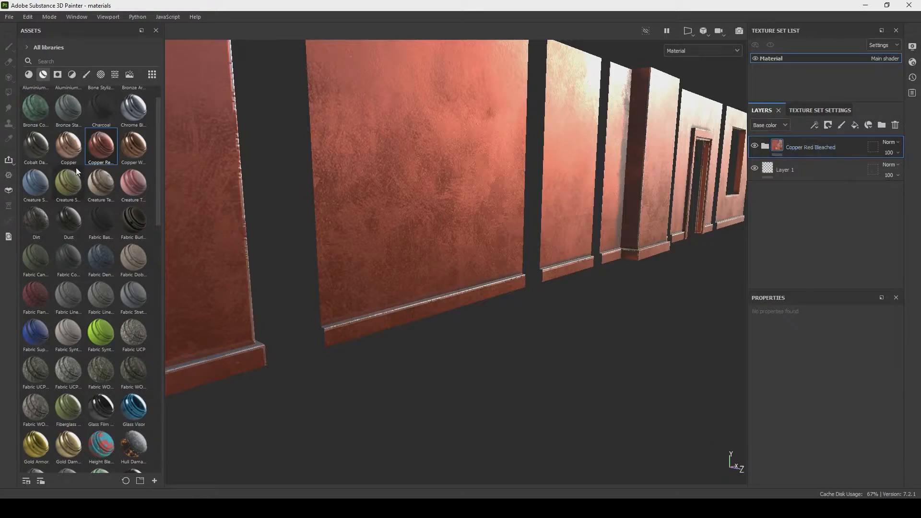
Step: Look through the layers inside the Copper Red Bleached group, including its masks and effects
{"action": "left_click", "coordinate": [767, 150]}
{"action": "scroll", "coordinate": [792, 180], "scroll_direction": "down", "scroll_amount": 3}
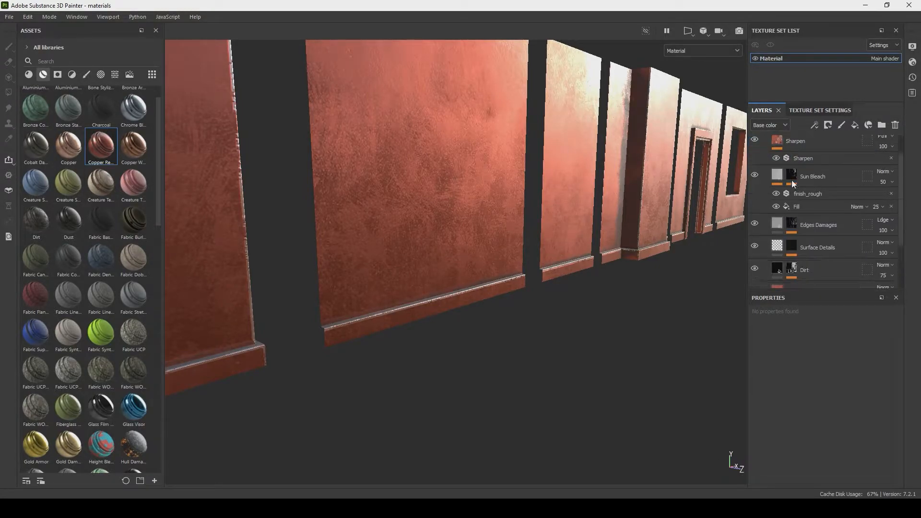
{"action": "scroll", "coordinate": [801, 214], "scroll_direction": "up", "scroll_amount": 3}
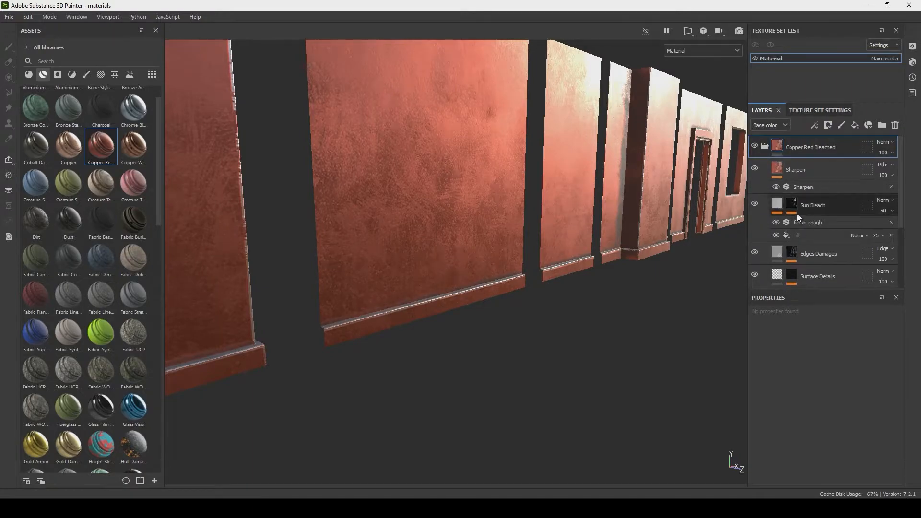
{"action": "left_click", "coordinate": [764, 149]}
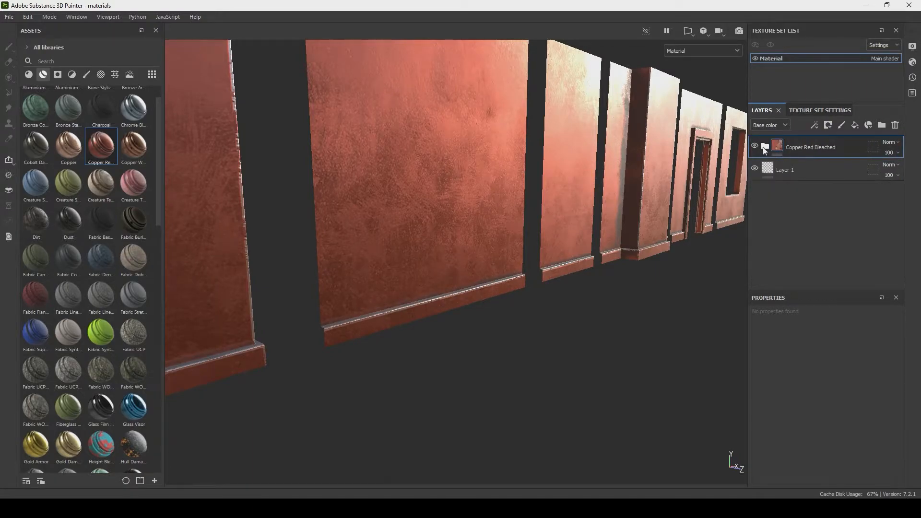
Step: Delete the Copper Red Bleached group and bring the whole row of wall pieces back into view
{"action": "left_click", "coordinate": [896, 128]}
{"action": "right_click_drag", "start_coordinate": [534, 305], "coordinate": [355, 102], "text": "alt"}
{"action": "right_click_drag", "start_coordinate": [495, 263], "coordinate": [426, 177], "text": "alt"}
{"action": "right_click_drag", "start_coordinate": [521, 294], "coordinate": [390, 144], "text": "alt"}
{"action": "left_click_drag", "start_coordinate": [514, 245], "coordinate": [390, 237], "text": "alt"}
{"action": "middle_click_drag", "start_coordinate": [465, 233], "coordinate": [345, 225], "text": "alt"}
{"action": "mouse_move", "coordinate": [382, 196]}
{"action": "right_mouse_down", "text": "alt"}
{"action": "mouse_move", "coordinate": [409, 293]}
{"action": "mouse_move", "coordinate": [408, 283]}
{"action": "mouse_move", "coordinate": [434, 294]}
{"action": "mouse_move", "coordinate": [384, 192]}
{"action": "mouse_move", "coordinate": [338, 140]}
{"action": "right_mouse_up", "text": "alt"}
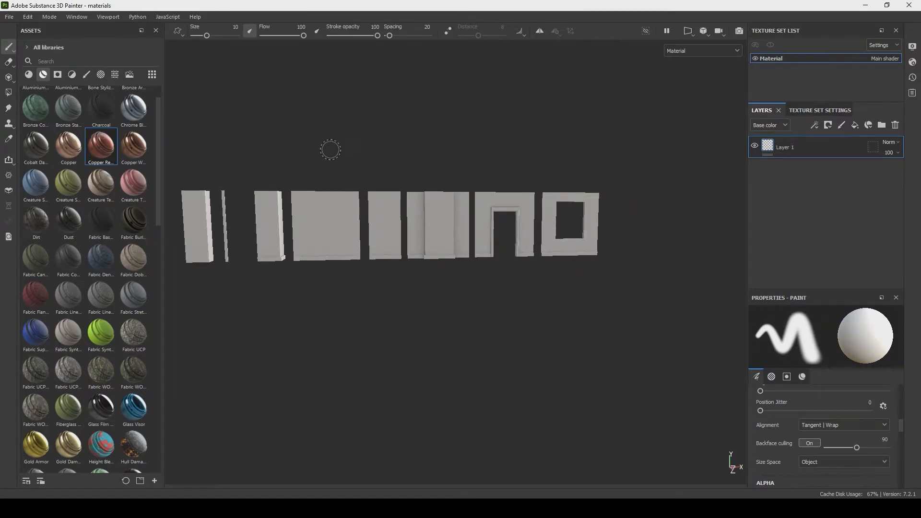
{"action": "left_click_drag", "start_coordinate": [381, 292], "coordinate": [446, 295], "text": "alt"}
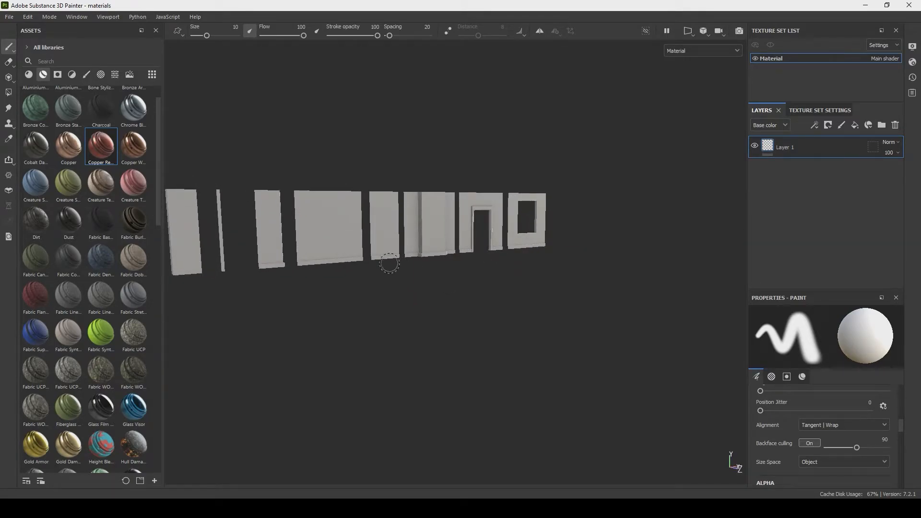
{"action": "left_click_drag", "start_coordinate": [344, 267], "coordinate": [448, 305], "text": "alt"}
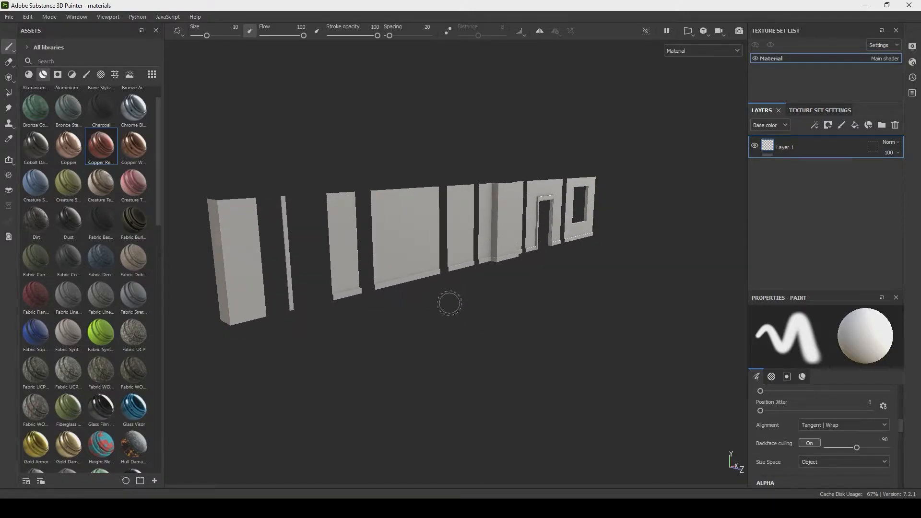
Step: Apply the Leather Rough base material to the wall pieces as a fill layer above Layer 1
{"action": "left_click", "coordinate": [29, 75]}
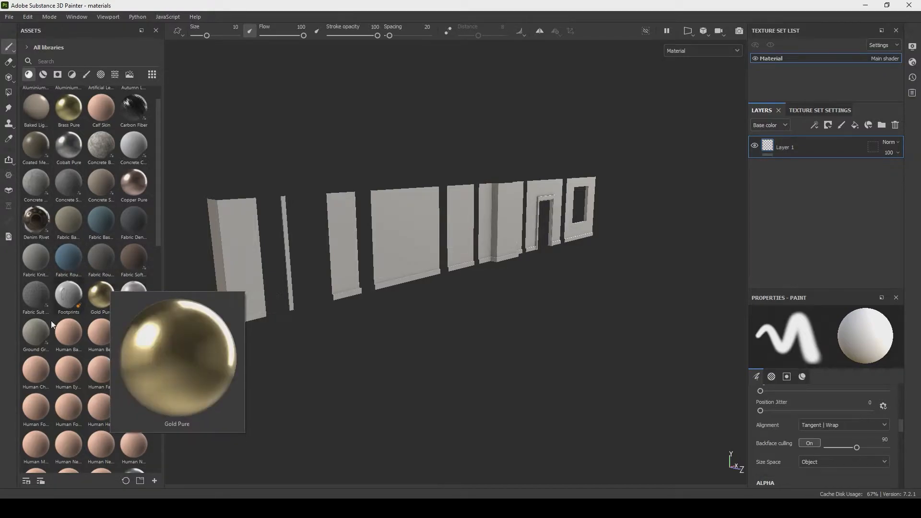
{"action": "scroll", "coordinate": [64, 267], "scroll_direction": "down", "scroll_amount": 10}
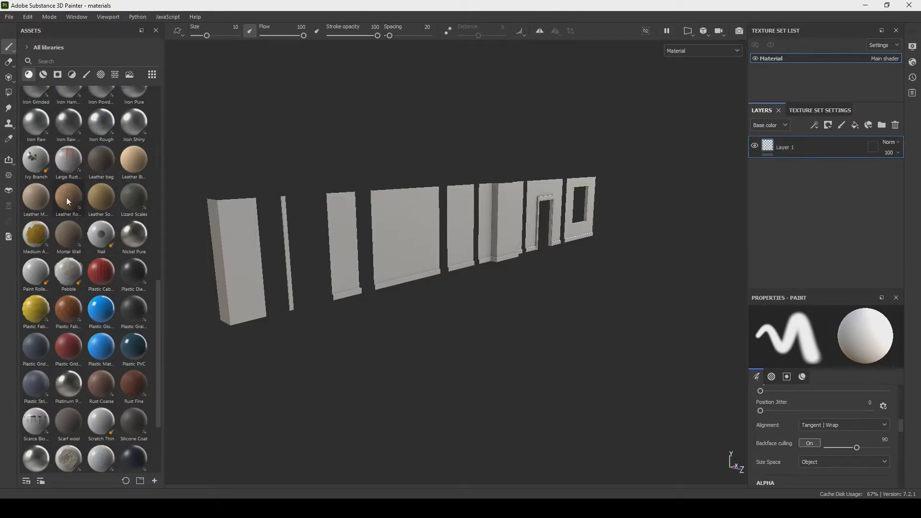
{"action": "mouse_move", "coordinate": [66, 197]}
{"action": "left_click_drag", "start_coordinate": [66, 197], "coordinate": [379, 229]}
{"action": "right_click_drag", "start_coordinate": [380, 230], "coordinate": [480, 366], "text": "alt"}
{"action": "left_click_drag", "start_coordinate": [479, 367], "coordinate": [341, 208], "text": "alt"}
{"action": "right_click_drag", "start_coordinate": [340, 207], "coordinate": [408, 302], "text": "alt"}
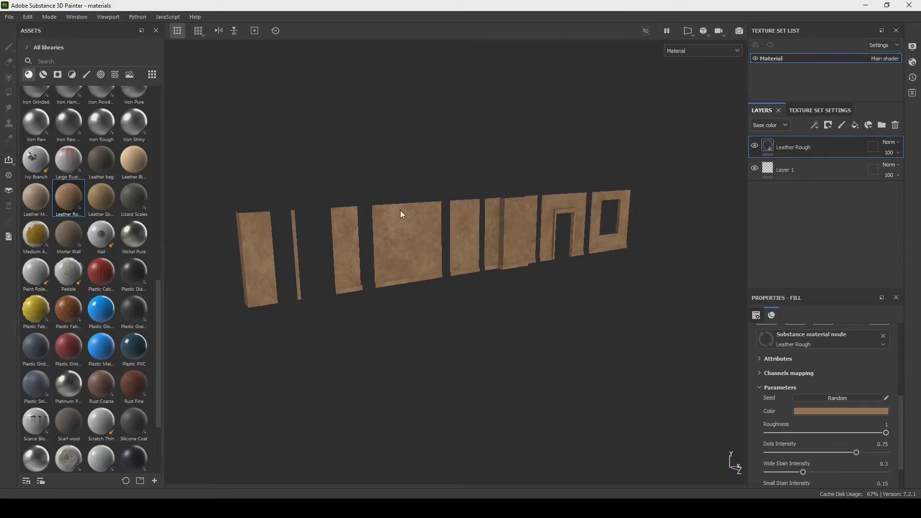
Step: Turn off the color channel of the Leather Rough fill layer and inspect the remaining surface relief on the walls
{"action": "left_click_drag", "start_coordinate": [408, 302], "coordinate": [413, 251], "text": "alt"}
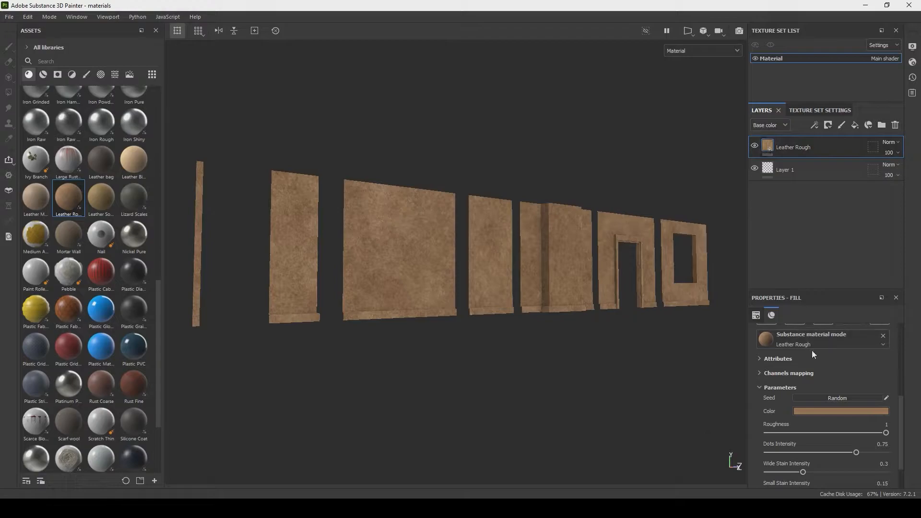
{"action": "scroll", "coordinate": [811, 360], "scroll_direction": "up", "scroll_amount": 3}
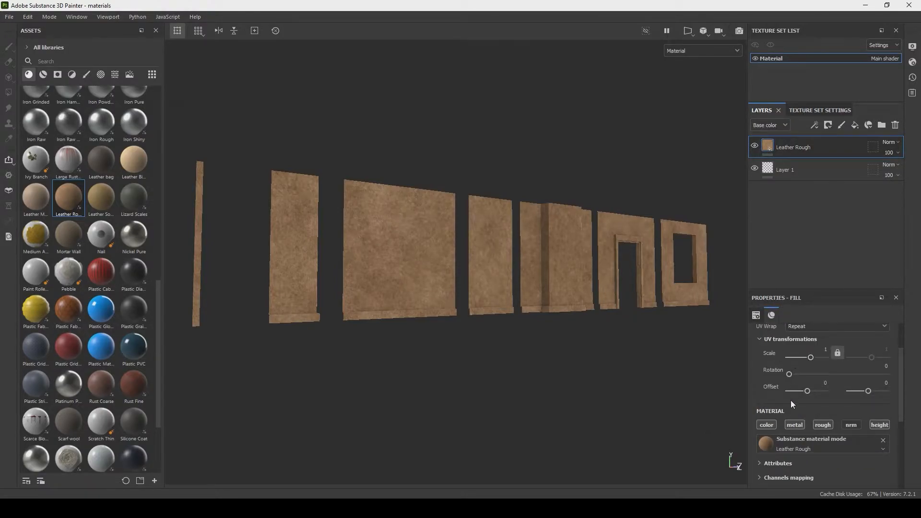
{"action": "scroll", "coordinate": [791, 404], "scroll_direction": "down", "scroll_amount": 1}
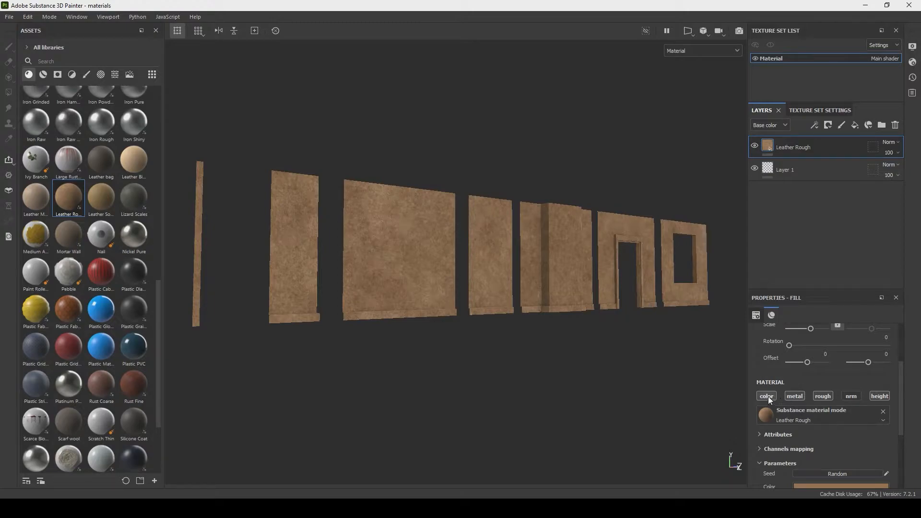
{"action": "left_click", "coordinate": [767, 397]}
{"action": "right_click_drag", "start_coordinate": [421, 240], "coordinate": [479, 480], "text": "alt"}
{"action": "left_click_drag", "start_coordinate": [409, 349], "coordinate": [355, 366], "text": "alt"}
{"action": "right_click_drag", "start_coordinate": [355, 367], "coordinate": [465, 270], "text": "alt"}
{"action": "middle_click_drag", "start_coordinate": [530, 346], "coordinate": [456, 268], "text": "alt"}
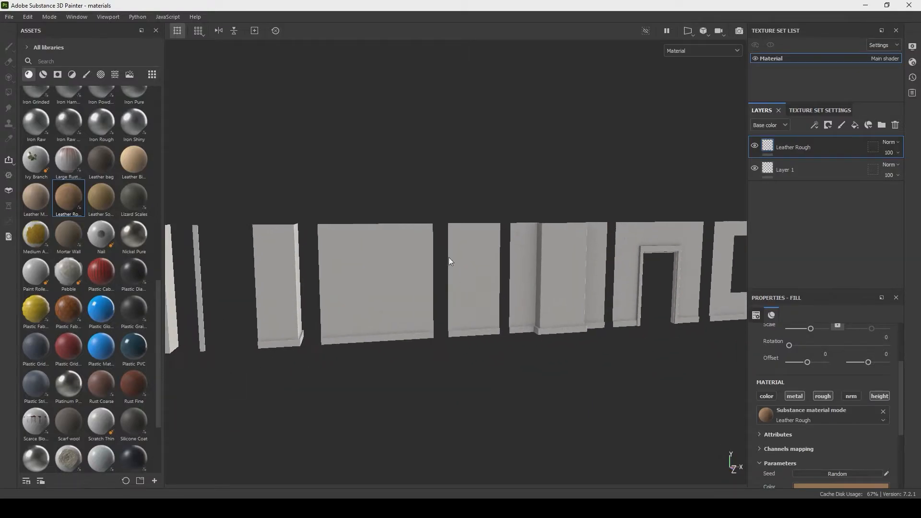
{"action": "right_click_drag", "start_coordinate": [456, 267], "coordinate": [470, 384], "text": "alt"}
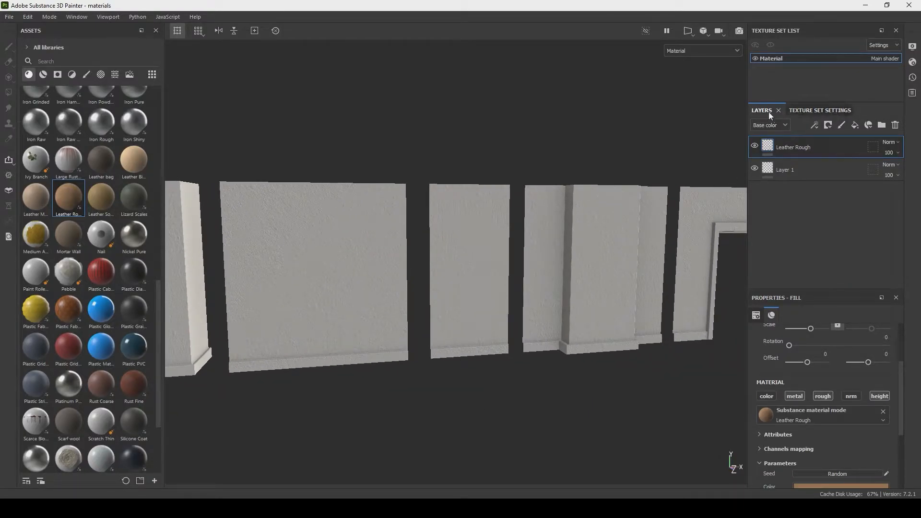
Step: Set the texture set size to 4096 and inspect the surface detail on the wall pieces
{"action": "left_click", "coordinate": [814, 110]}
{"action": "scroll", "coordinate": [790, 180], "scroll_direction": "up", "scroll_amount": 10}
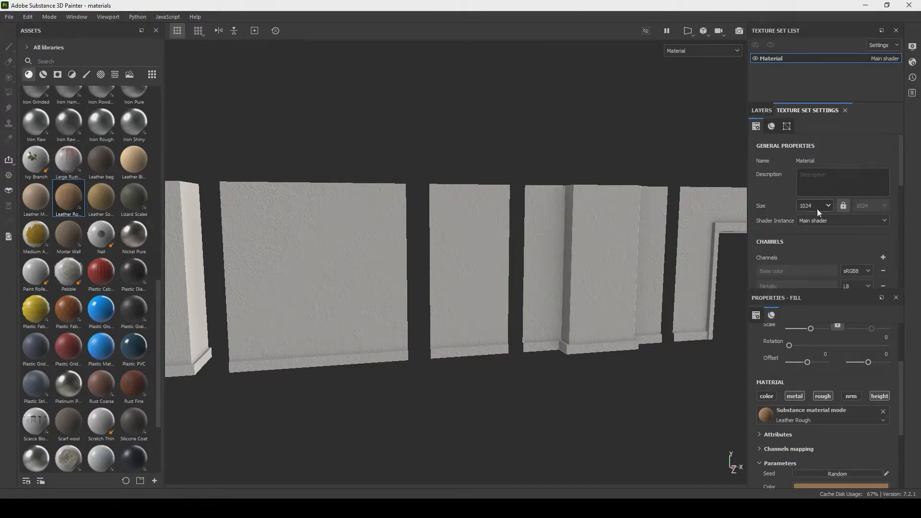
{"action": "left_click", "coordinate": [827, 206]}
{"action": "left_click", "coordinate": [815, 267]}
{"action": "right_click_drag", "start_coordinate": [373, 244], "coordinate": [388, 333], "text": "alt"}
{"action": "left_click_drag", "start_coordinate": [389, 334], "coordinate": [471, 301], "text": "alt"}
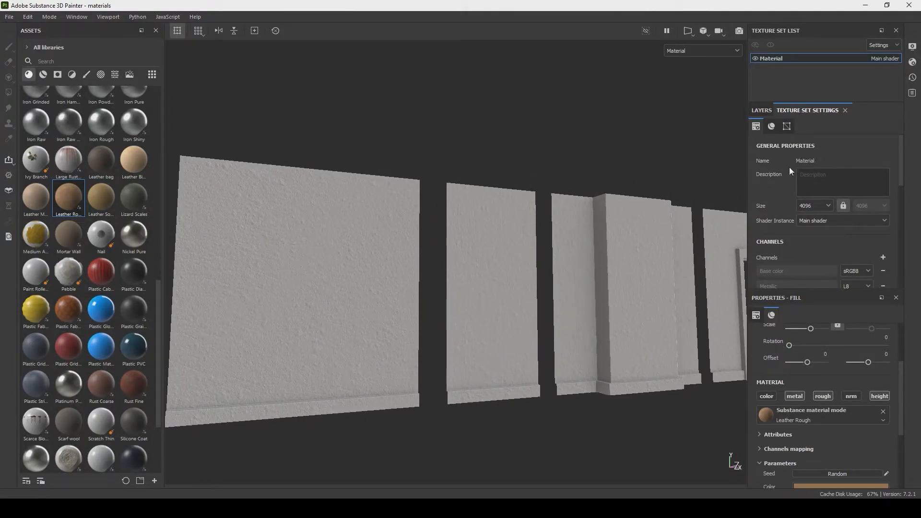
Step: Change the Leather Rough layer's projection from UV projection to Tri-planar projection
{"action": "left_click", "coordinate": [757, 111]}
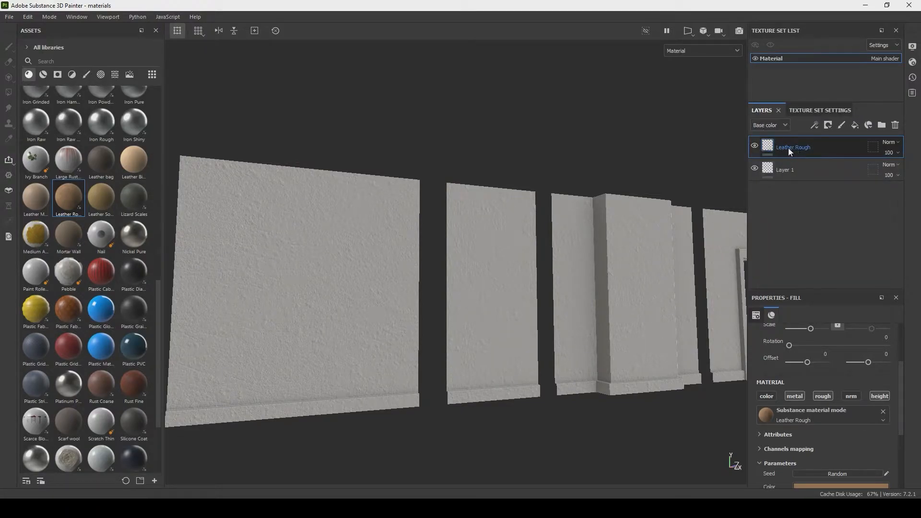
{"action": "left_click_drag", "start_coordinate": [501, 393], "coordinate": [597, 332], "text": "alt"}
{"action": "right_click_drag", "start_coordinate": [549, 370], "coordinate": [434, 301], "text": "alt"}
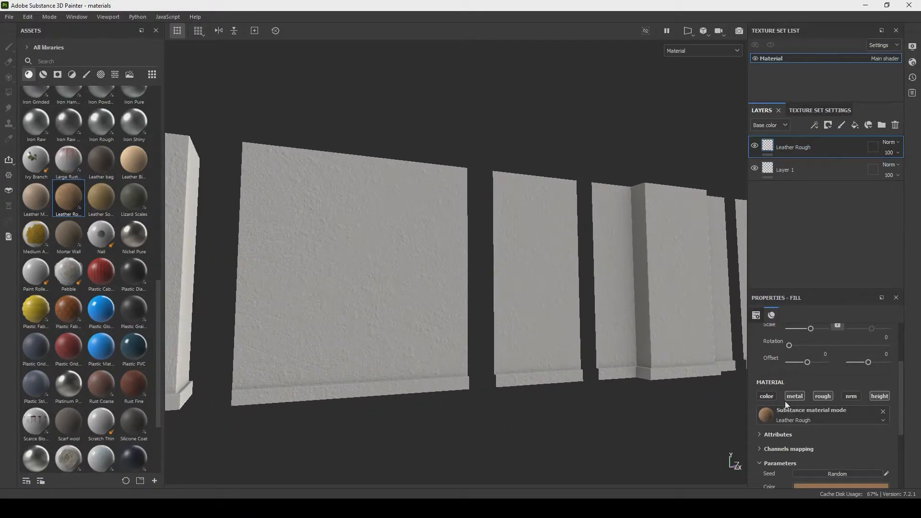
{"action": "scroll", "coordinate": [789, 391], "scroll_direction": "up", "scroll_amount": 3}
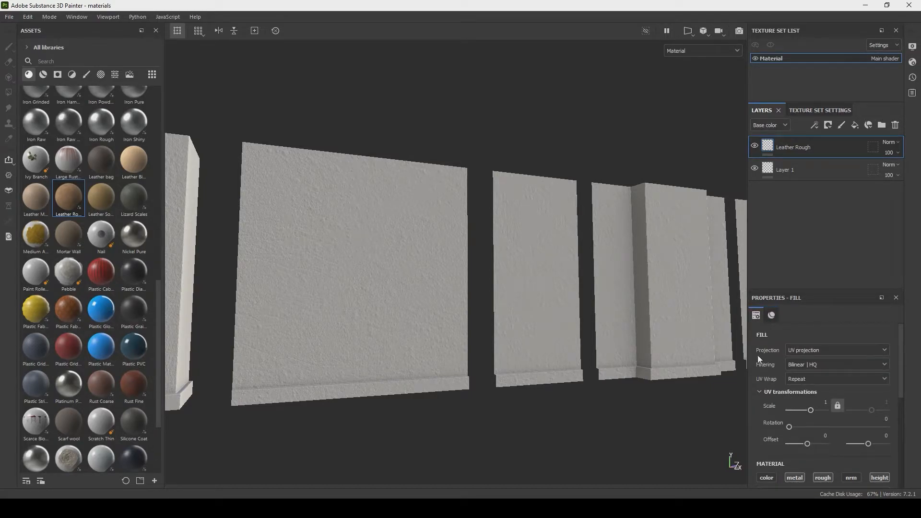
{"action": "left_click", "coordinate": [804, 353]}
{"action": "left_click", "coordinate": [817, 382]}
Step: Move the tri-planar projection sideways onto the narrow wall panel and try rotating it about the vertical axis
{"action": "right_click_drag", "start_coordinate": [598, 359], "coordinate": [580, 298], "text": "alt"}
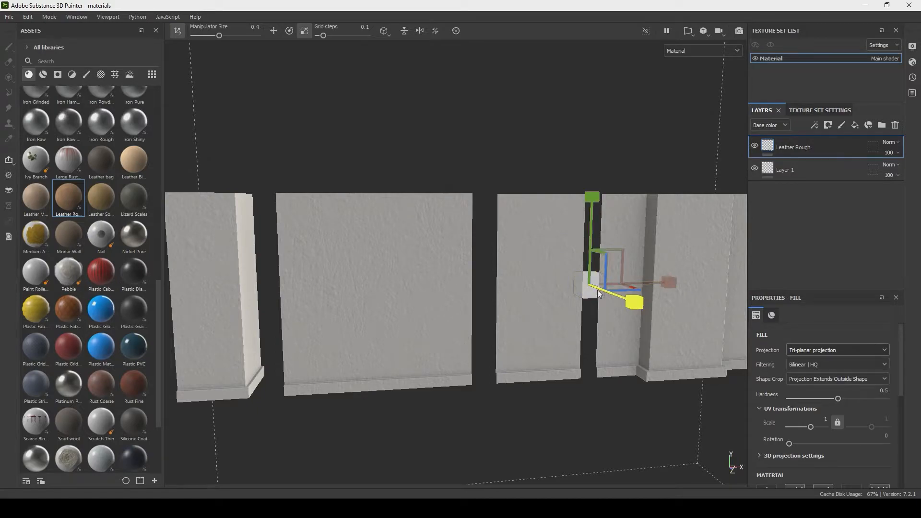
{"action": "key", "text": "w"}
{"action": "left_click_drag", "start_coordinate": [593, 288], "coordinate": [525, 290]}
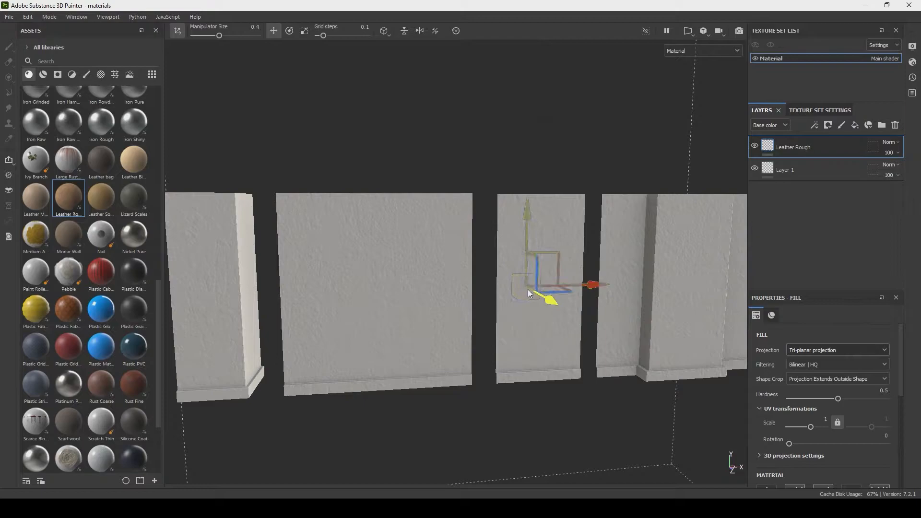
{"action": "key", "text": "e"}
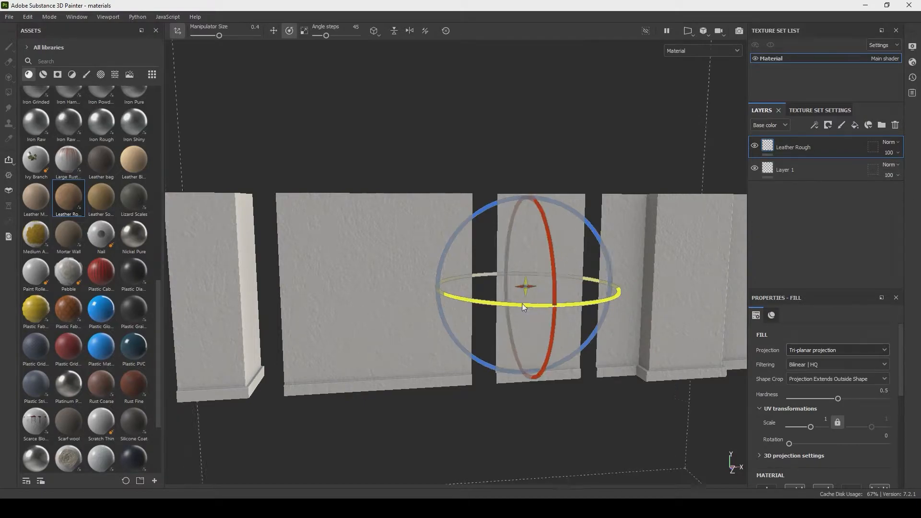
{"action": "left_click_drag", "start_coordinate": [512, 305], "coordinate": [534, 305]}
{"action": "key", "text": "ctrl"}
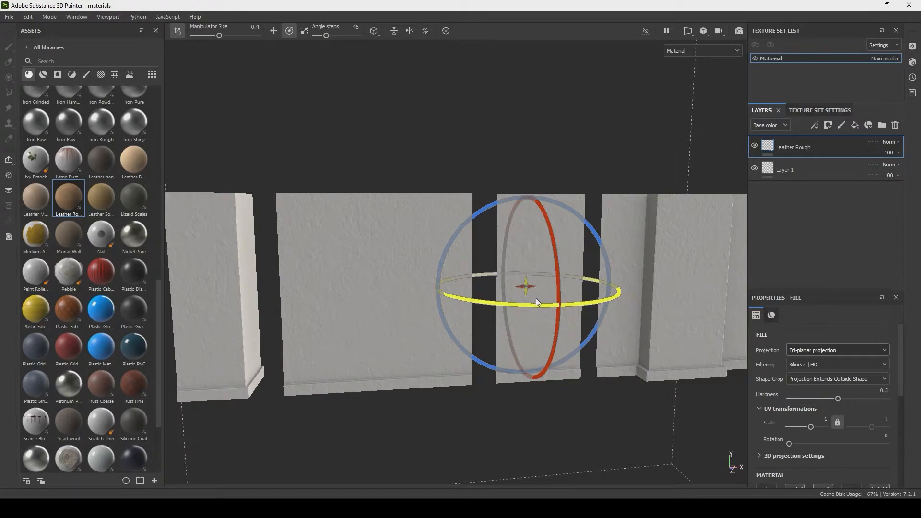
Step: Scale the tri-planar projection down uniformly and rotate the environment lighting to check the relief on the walls
{"action": "key", "text": "r"}
{"action": "mouse_move", "coordinate": [520, 292]}
{"action": "left_mouse_down"}
{"action": "mouse_move", "coordinate": [405, 281]}
{"action": "mouse_move", "coordinate": [301, 289]}
{"action": "mouse_move", "coordinate": [514, 290]}
{"action": "left_mouse_up"}
{"action": "middle_click_drag", "start_coordinate": [432, 312], "coordinate": [489, 254], "text": "alt"}
{"action": "right_click_drag", "start_coordinate": [490, 257], "coordinate": [414, 207], "text": "alt"}
{"action": "left_click_drag", "start_coordinate": [414, 207], "coordinate": [470, 290], "text": "alt"}
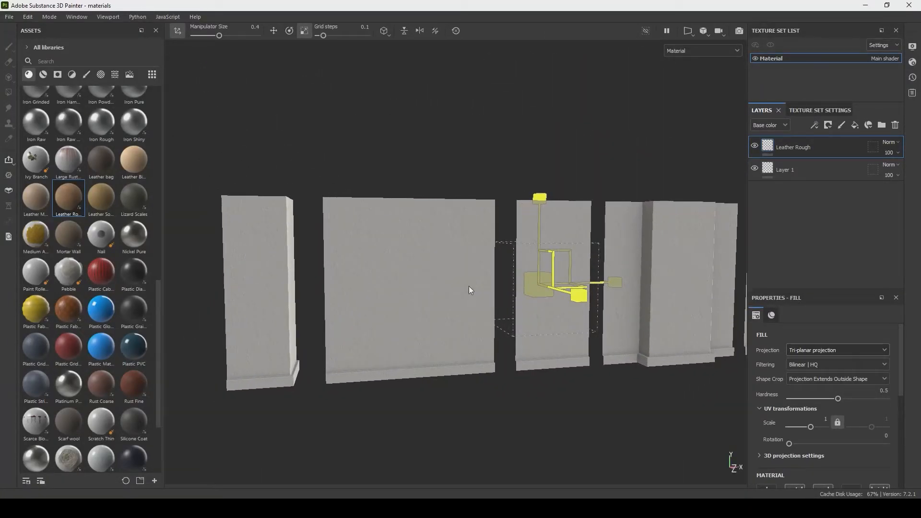
{"action": "right_click_drag", "start_coordinate": [465, 284], "coordinate": [558, 302], "text": "shift"}
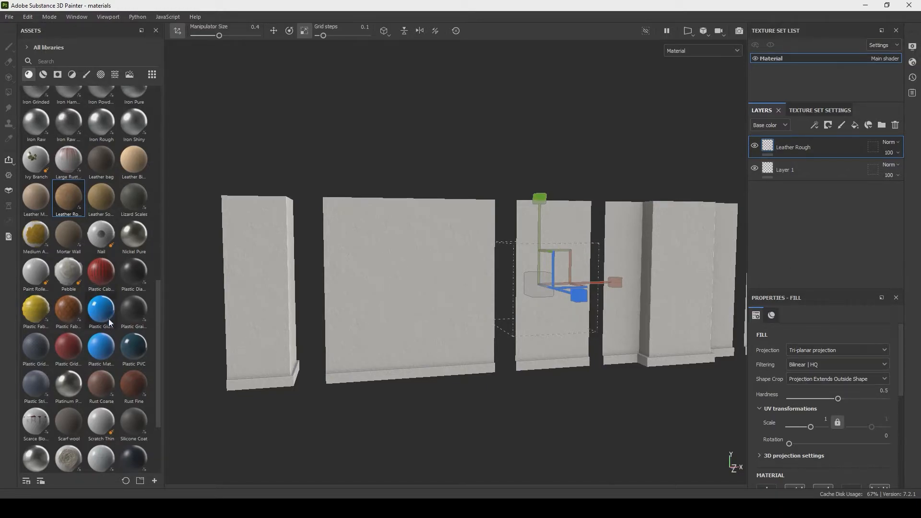
Step: Apply the Plastic Matte Pure base material above Leather Rough and turn off its metal and rough channels
{"action": "left_click", "coordinate": [105, 345]}
{"action": "left_click_drag", "start_coordinate": [105, 346], "coordinate": [346, 285]}
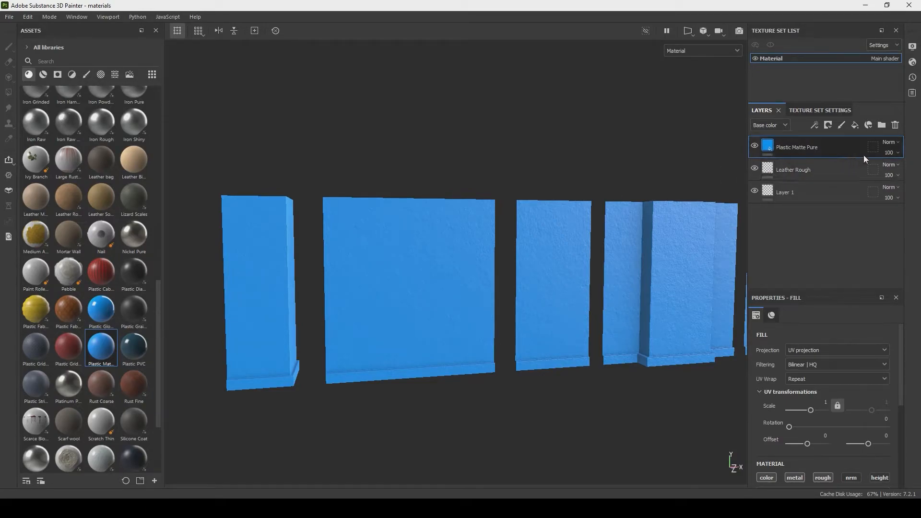
{"action": "scroll", "coordinate": [805, 350], "scroll_direction": "down", "scroll_amount": 2}
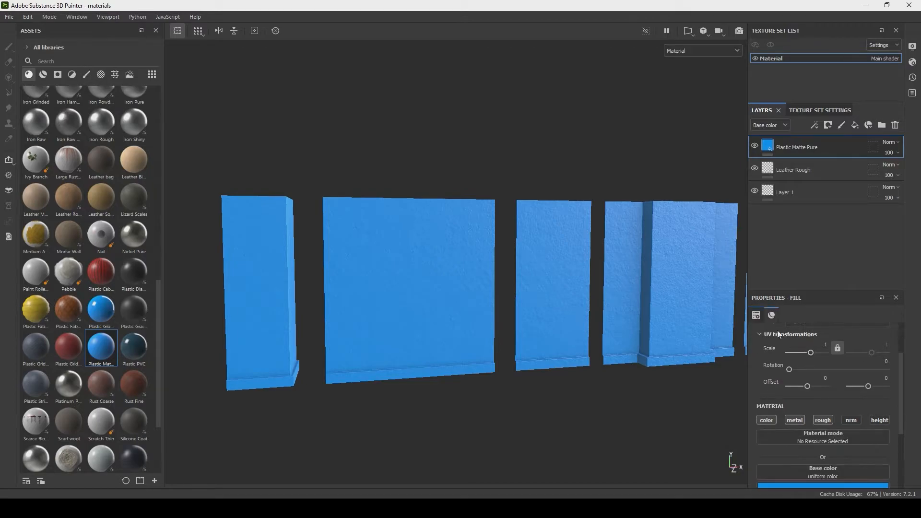
{"action": "scroll", "coordinate": [789, 384], "scroll_direction": "down", "scroll_amount": 2}
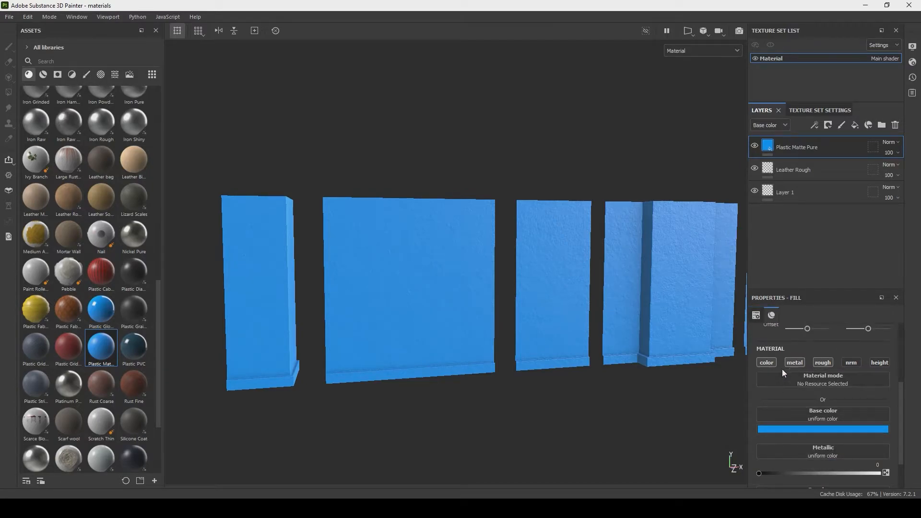
{"action": "left_click", "coordinate": [793, 362]}
{"action": "left_click", "coordinate": [825, 363]}
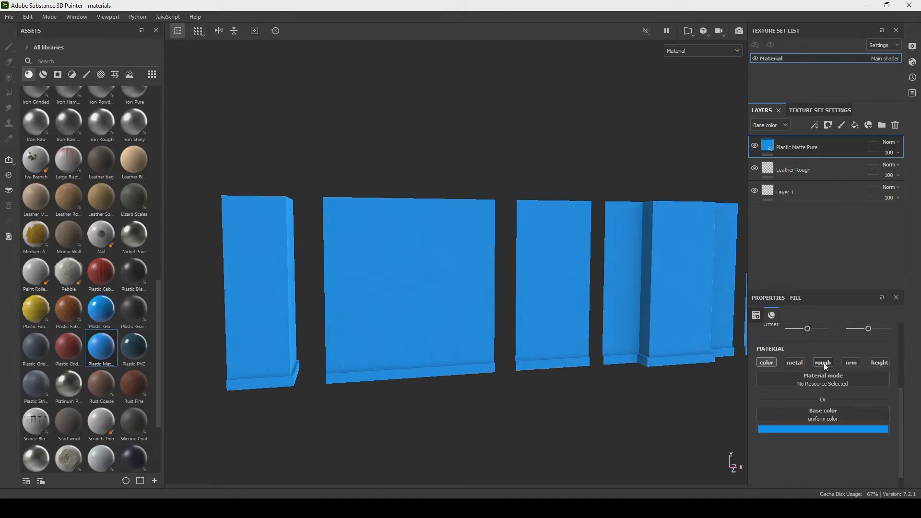
Step: Change the Plastic Matte Pure layer's base color from blue to a muted brown
{"action": "left_click", "coordinate": [820, 429]}
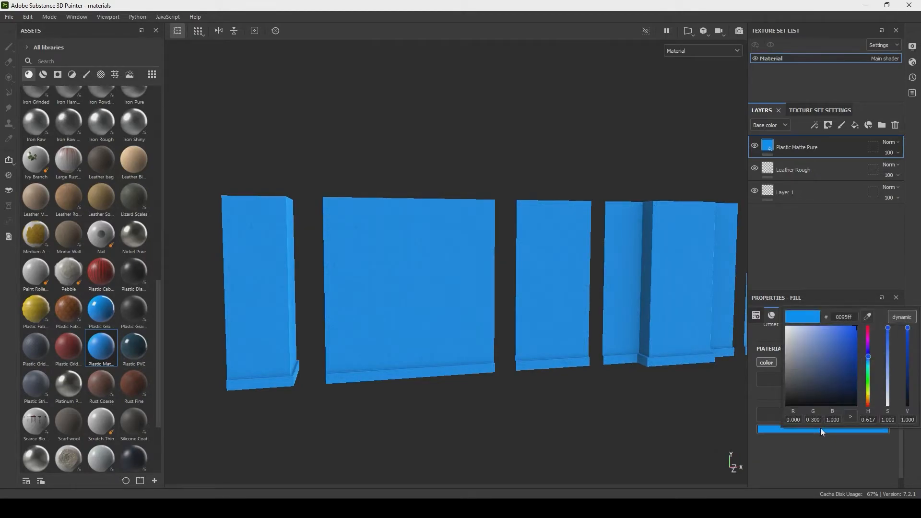
{"action": "left_click", "coordinate": [813, 378]}
{"action": "left_click_drag", "start_coordinate": [868, 358], "coordinate": [868, 399]}
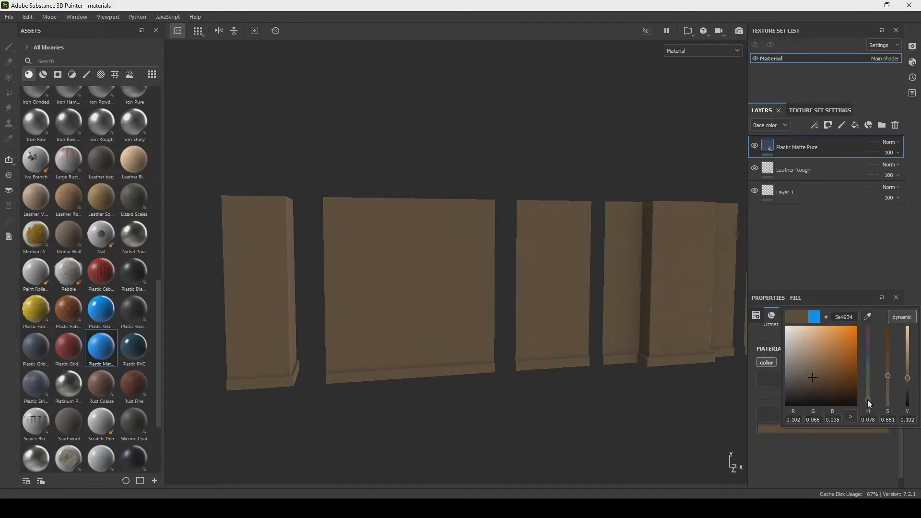
{"action": "left_click", "coordinate": [825, 384]}
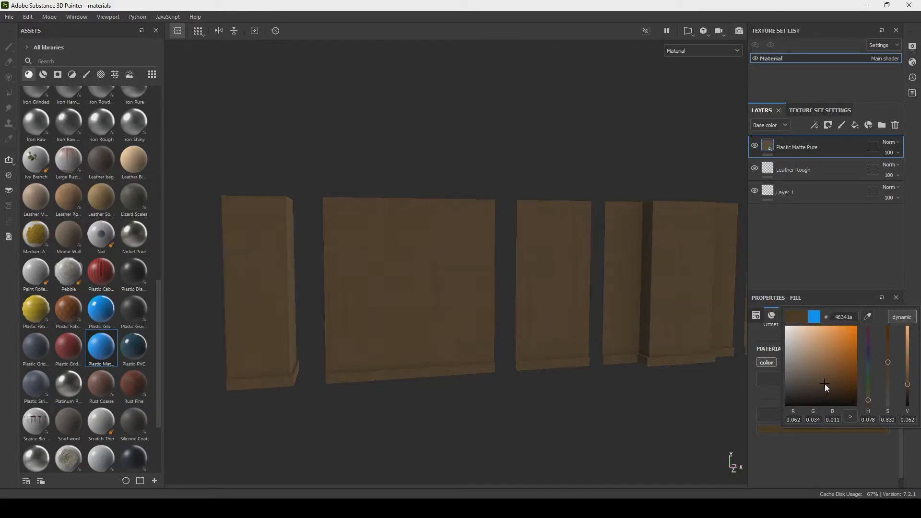
{"action": "left_click", "coordinate": [825, 376]}
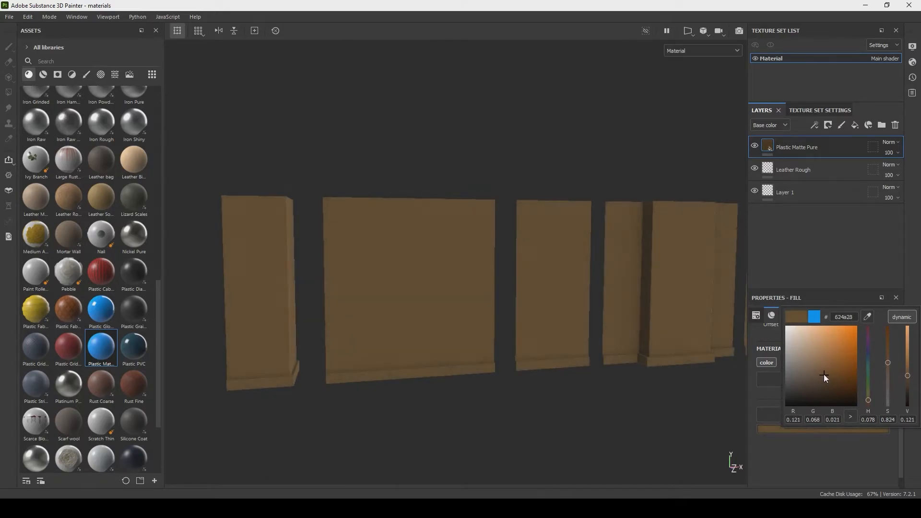
{"action": "left_click", "coordinate": [821, 371]}
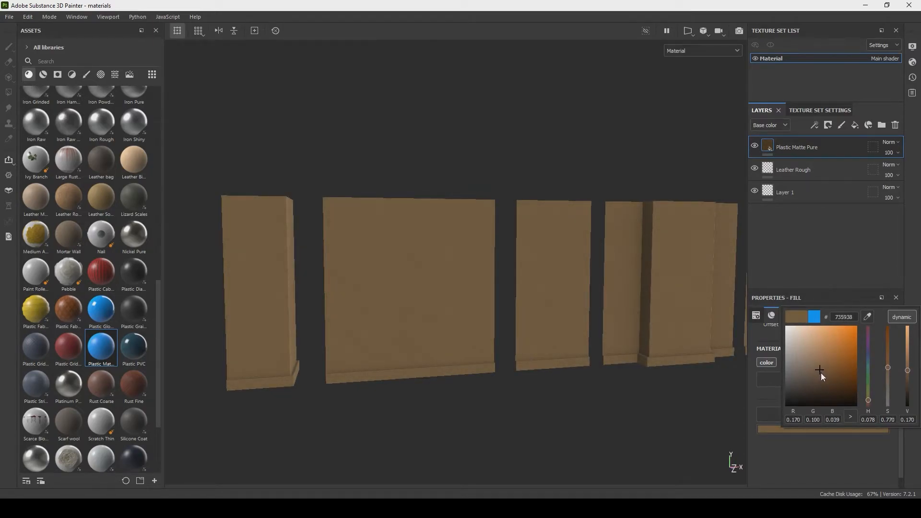
{"action": "left_click_drag", "start_coordinate": [888, 372], "coordinate": [889, 376]}
{"action": "left_click", "coordinate": [909, 379]}
Step: Lower the Plastic Matte Pure layer's opacity to 79 and inspect the wall surface up close
{"action": "mouse_move", "coordinate": [590, 350]}
{"action": "left_mouse_down", "text": "alt"}
{"action": "mouse_move", "coordinate": [614, 314]}
{"action": "mouse_move", "coordinate": [585, 348]}
{"action": "left_mouse_up", "text": "alt"}
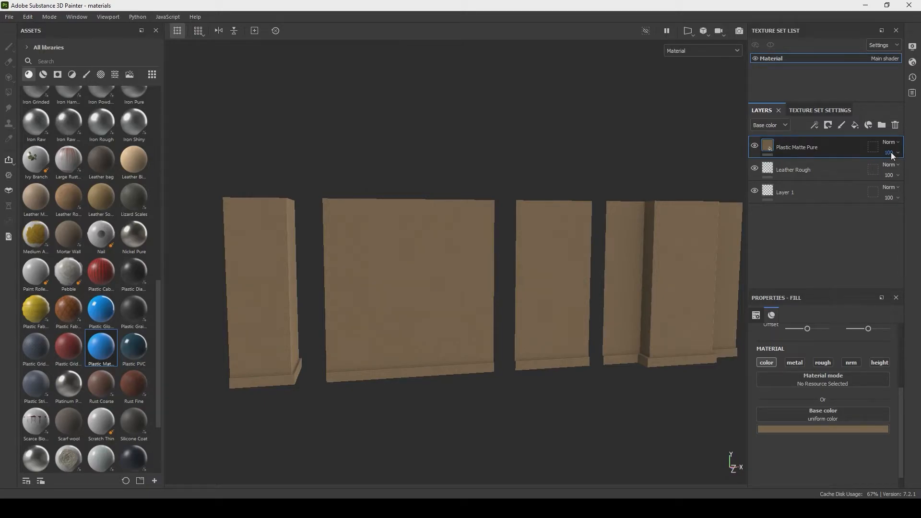
{"action": "left_click_drag", "start_coordinate": [917, 170], "coordinate": [909, 171]}
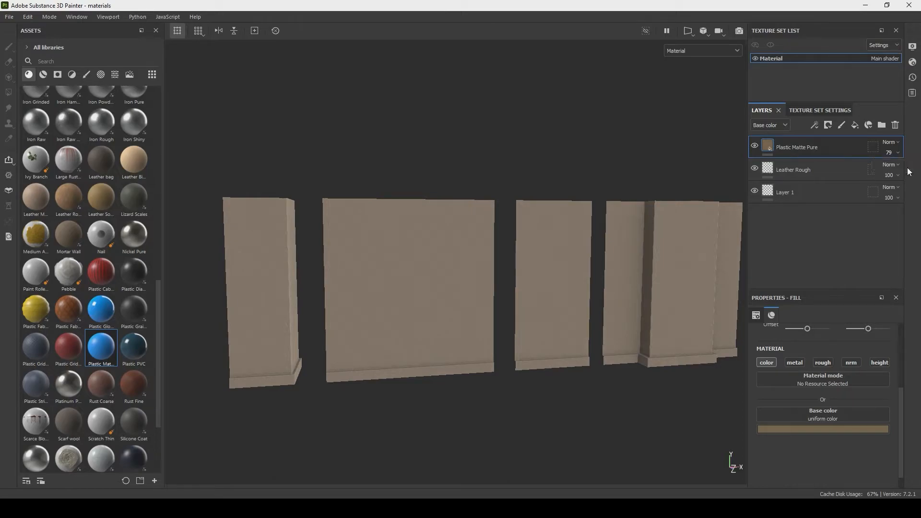
{"action": "left_click_drag", "start_coordinate": [593, 256], "coordinate": [483, 231], "text": "alt"}
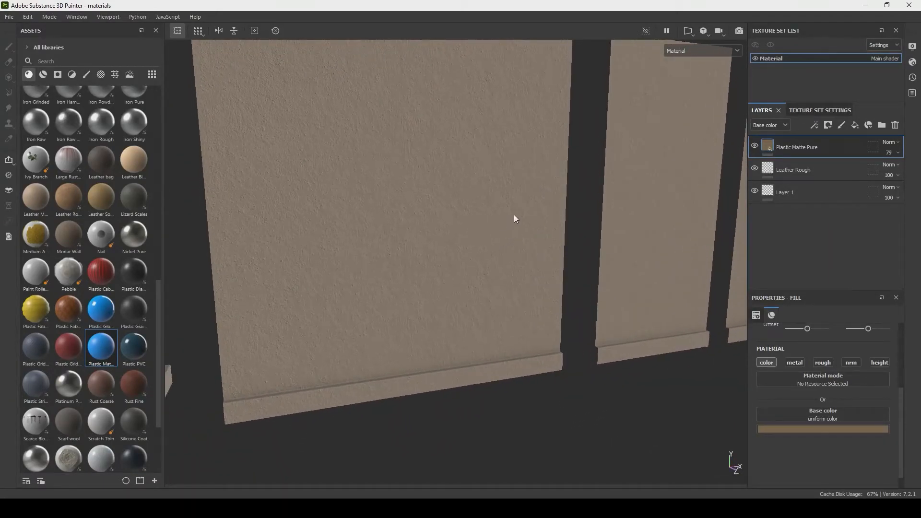
{"action": "scroll", "coordinate": [440, 199], "scroll_direction": "down", "scroll_amount": 5}
{"action": "left_click_drag", "start_coordinate": [399, 170], "coordinate": [404, 244], "text": "alt"}
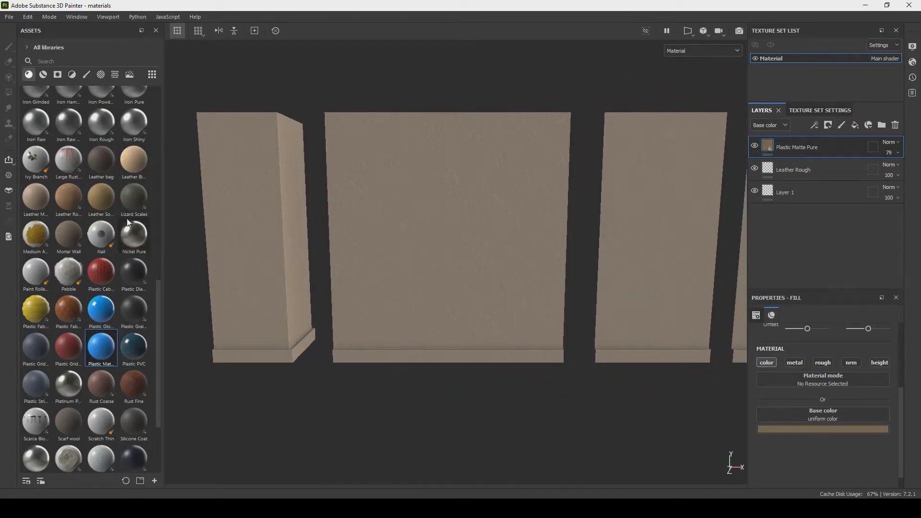
Step: Apply the Plastic Glossy smart material to the wall pieces and inspect its reflections
{"action": "left_click", "coordinate": [43, 75]}
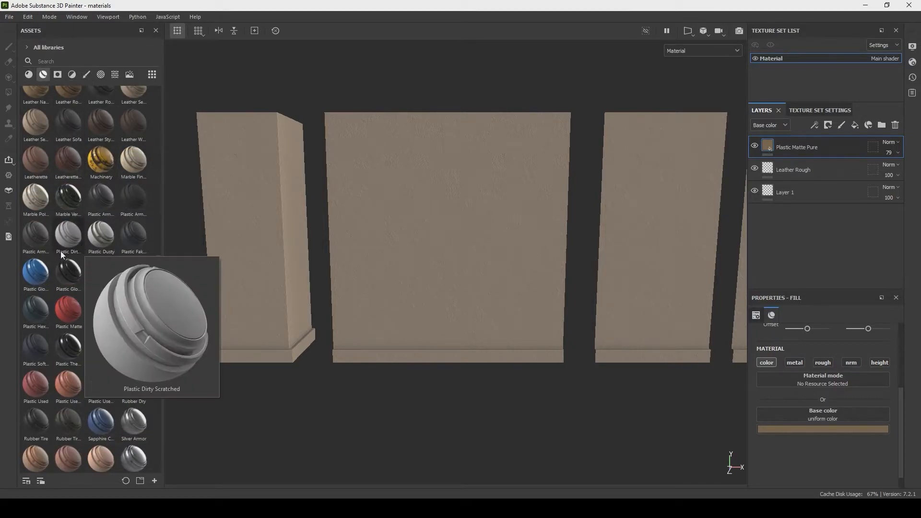
{"action": "mouse_move", "coordinate": [31, 278]}
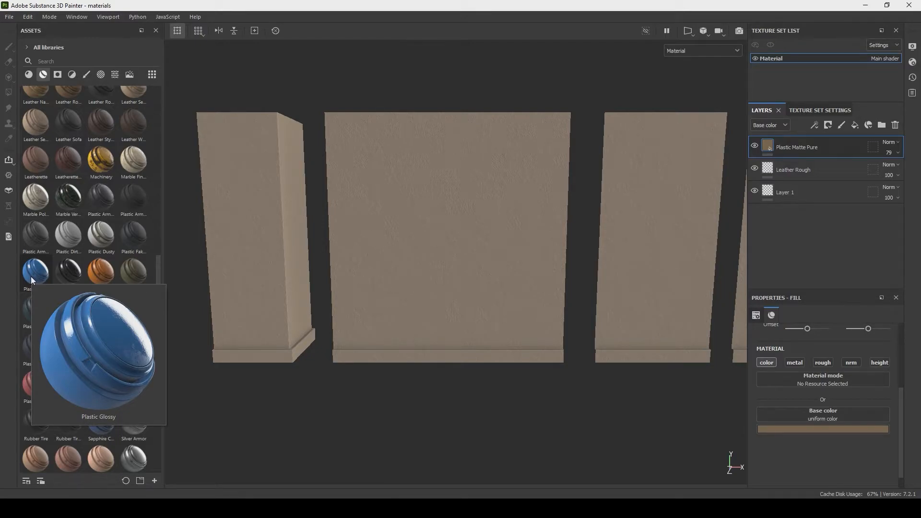
{"action": "left_click_drag", "start_coordinate": [30, 276], "coordinate": [395, 224]}
{"action": "left_click_drag", "start_coordinate": [457, 232], "coordinate": [557, 190], "text": "alt"}
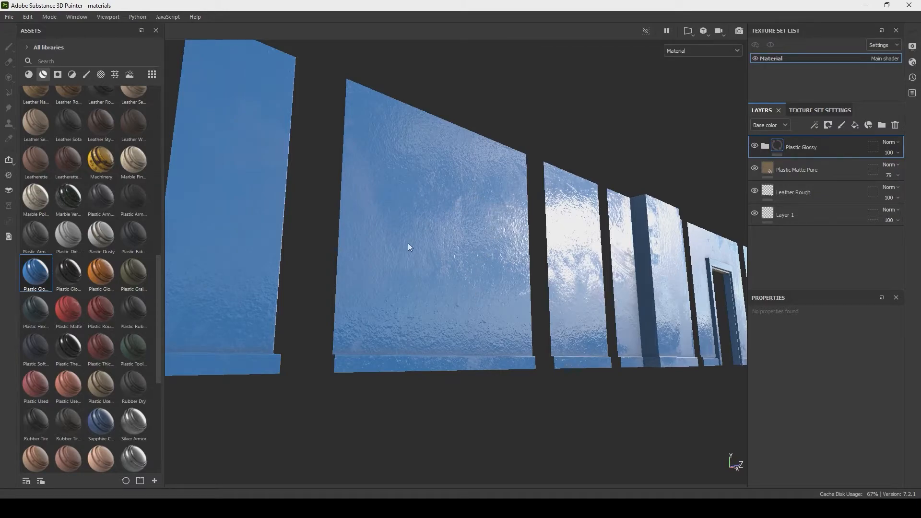
{"action": "left_click_drag", "start_coordinate": [446, 214], "coordinate": [403, 249], "text": "alt"}
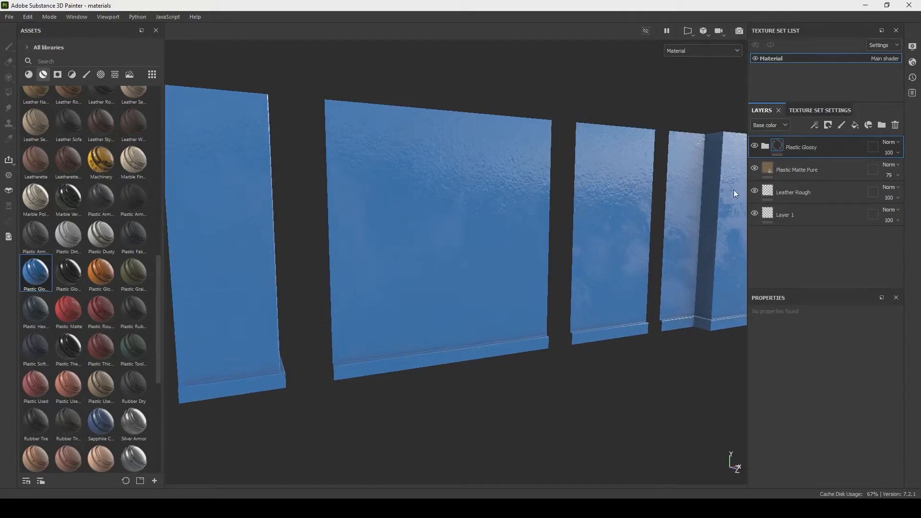
Step: Expand the Plastic Glossy group and hide its Plastic Base layer so only Dust and Roughness Grunge affect the walls
{"action": "left_click", "coordinate": [766, 146]}
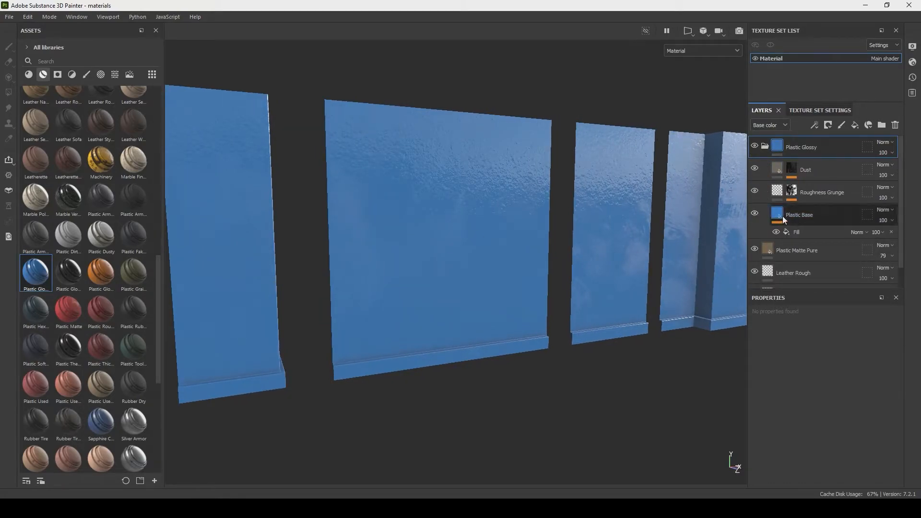
{"action": "left_click", "coordinate": [755, 214]}
{"action": "left_click_drag", "start_coordinate": [532, 239], "coordinate": [569, 231], "text": "alt"}
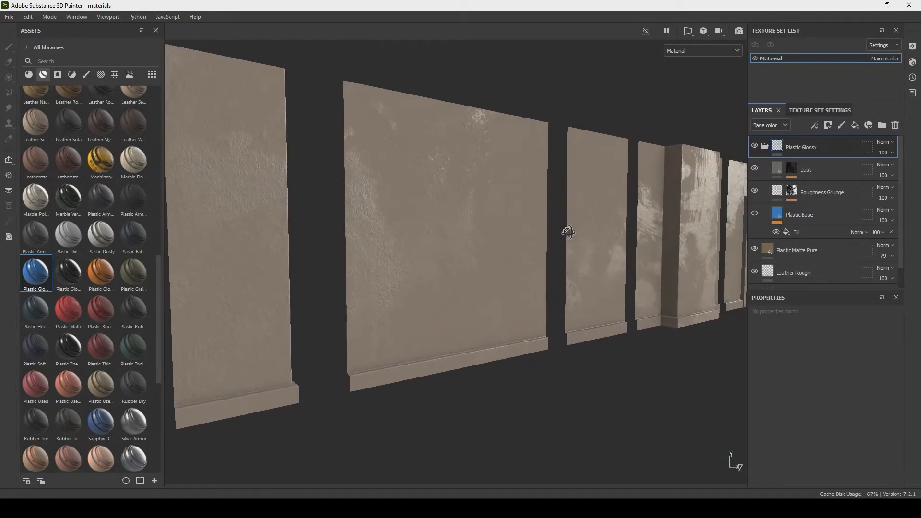
Step: Inspect the dust and grunge under rotated lighting and lower the Plastic Glossy group's opacity to 30
{"action": "mouse_move", "coordinate": [445, 249]}
{"action": "right_mouse_down", "text": "shift"}
{"action": "mouse_move", "coordinate": [543, 244]}
{"action": "mouse_move", "coordinate": [513, 249]}
{"action": "right_mouse_up", "text": "shift"}
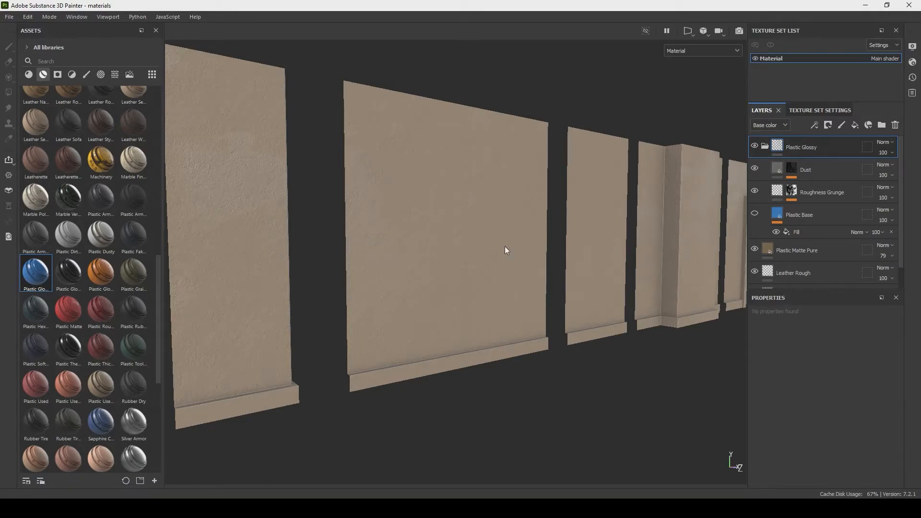
{"action": "left_click_drag", "start_coordinate": [531, 269], "coordinate": [438, 236], "text": "alt"}
{"action": "right_click_drag", "start_coordinate": [438, 237], "coordinate": [368, 189], "text": "alt"}
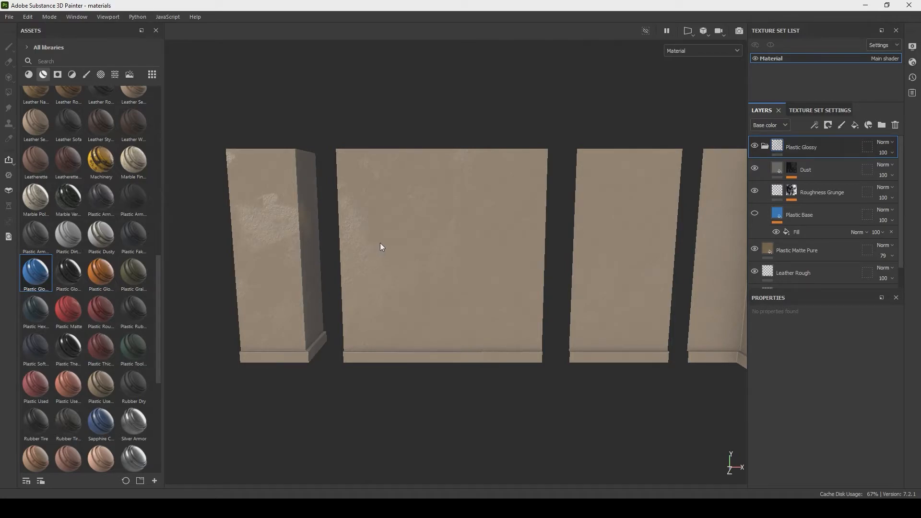
{"action": "mouse_move", "coordinate": [454, 276]}
{"action": "left_mouse_down", "text": "alt"}
{"action": "mouse_move", "coordinate": [432, 218]}
{"action": "mouse_move", "coordinate": [325, 217]}
{"action": "mouse_move", "coordinate": [393, 264]}
{"action": "mouse_move", "coordinate": [466, 273]}
{"action": "left_mouse_up", "text": "alt"}
{"action": "left_click_drag", "start_coordinate": [456, 273], "coordinate": [477, 278], "text": "alt"}
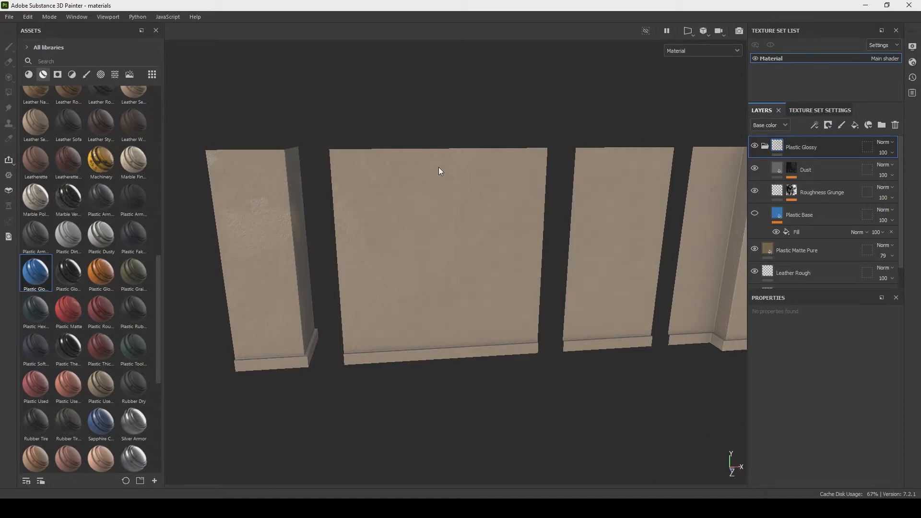
{"action": "scroll", "coordinate": [420, 241], "scroll_direction": "up", "scroll_amount": 3}
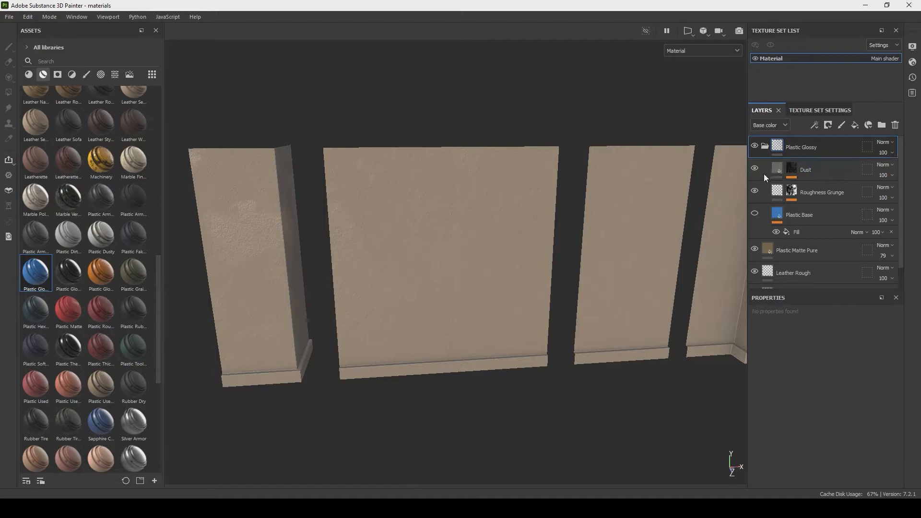
{"action": "left_click", "coordinate": [765, 146]}
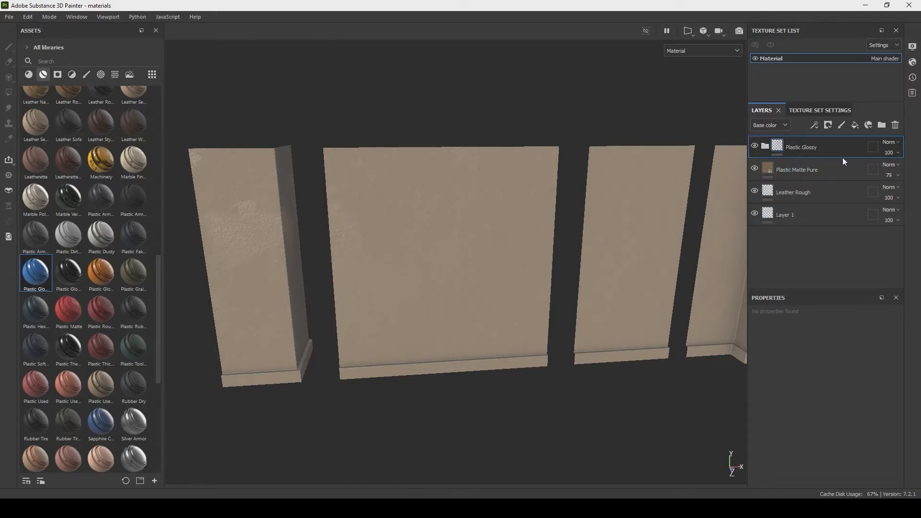
{"action": "left_click_drag", "start_coordinate": [663, 208], "coordinate": [740, 176], "text": "alt"}
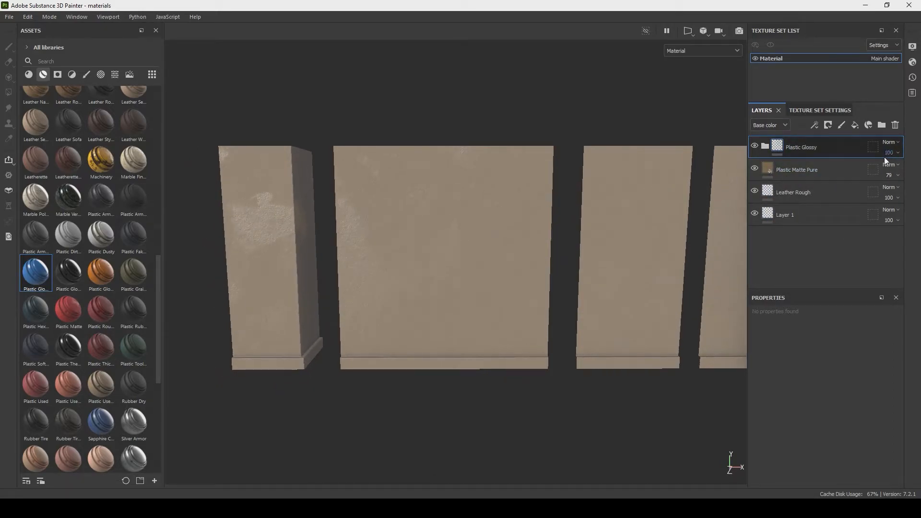
{"action": "left_click_drag", "start_coordinate": [915, 170], "coordinate": [887, 175]}
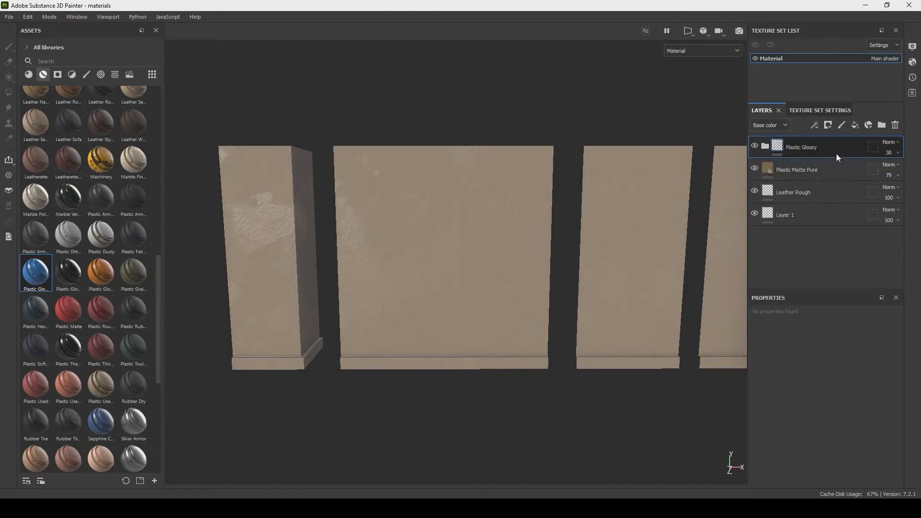
Step: Expand the Plastic Glossy group and toggle the Roughness Grunge layer's visibility to compare its effect on the walls
{"action": "left_click", "coordinate": [765, 147]}
{"action": "left_click", "coordinate": [788, 208]}
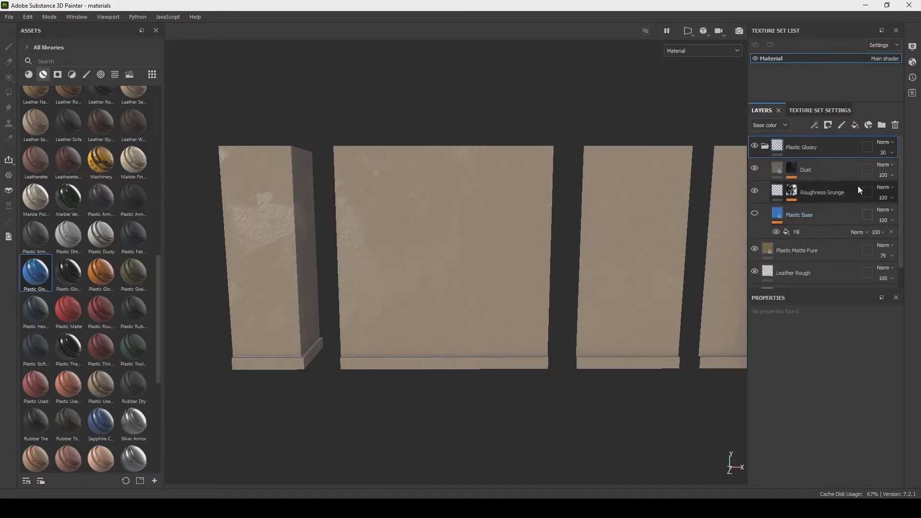
{"action": "left_click", "coordinate": [756, 191]}
{"action": "left_click", "coordinate": [755, 191]}
{"action": "left_click", "coordinate": [756, 191]}
{"action": "left_click", "coordinate": [756, 191]}
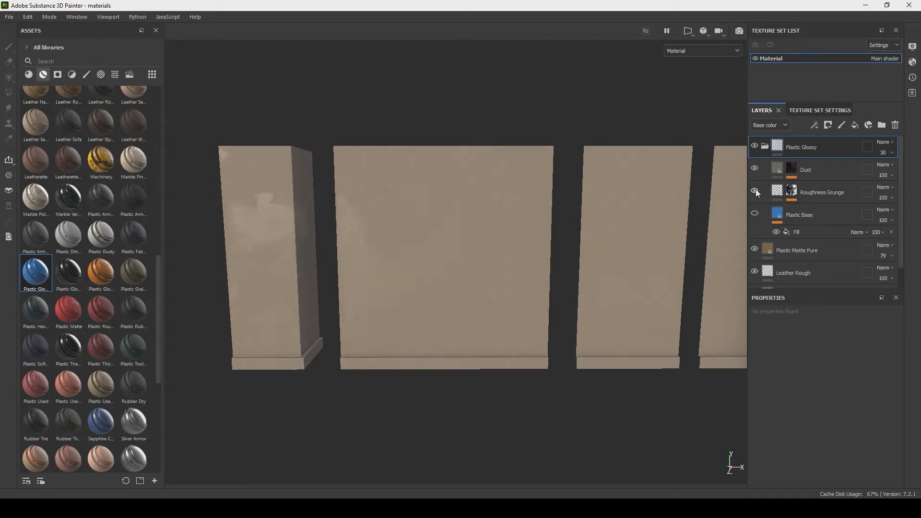
Step: Set the Level of the Roughness Grunge mask's Mask Builder generator to 0.51 and collapse the Plastic Glossy group
{"action": "left_click", "coordinate": [792, 192]}
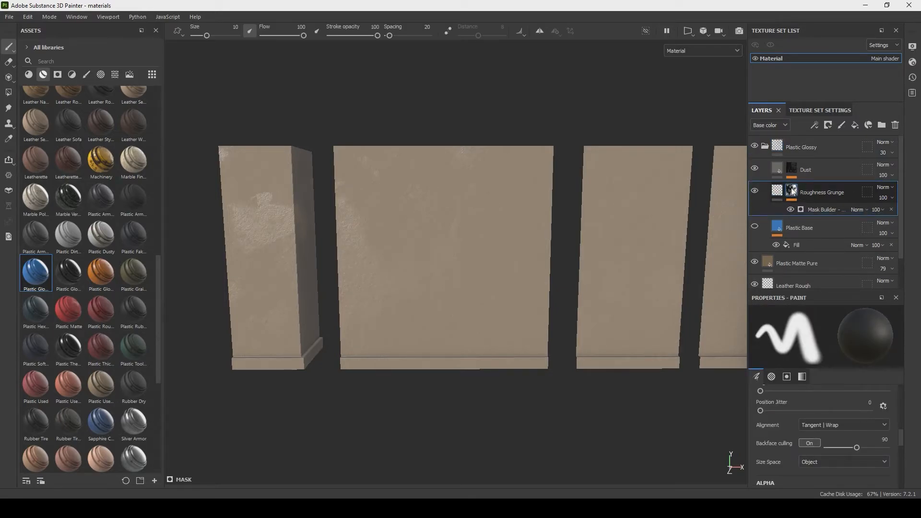
{"action": "left_click", "coordinate": [814, 209]}
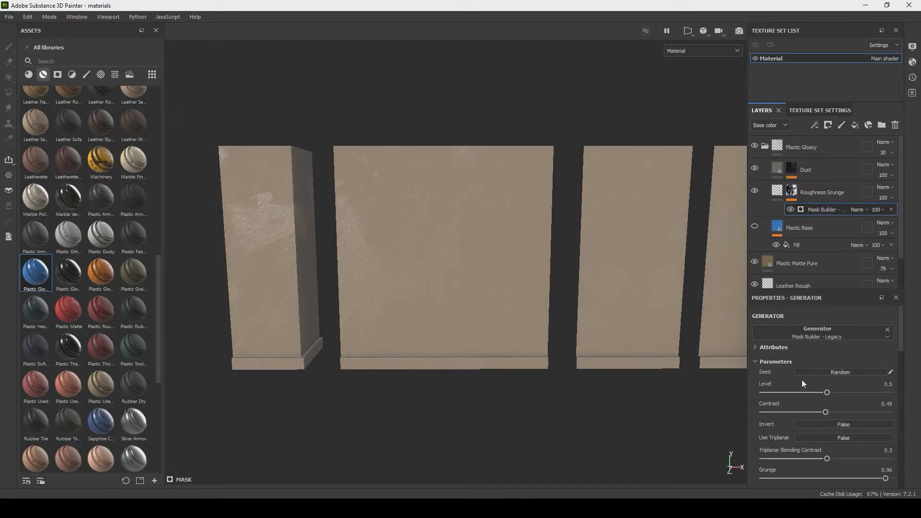
{"action": "left_click_drag", "start_coordinate": [621, 338], "coordinate": [606, 317], "text": "alt"}
{"action": "middle_click_drag", "start_coordinate": [606, 318], "coordinate": [558, 299], "text": "alt"}
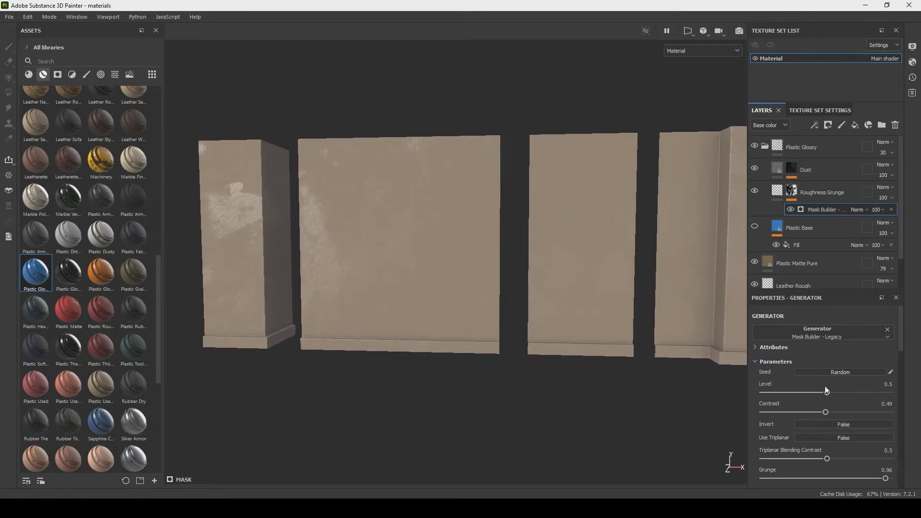
{"action": "left_click_drag", "start_coordinate": [500, 308], "coordinate": [460, 326], "text": "alt"}
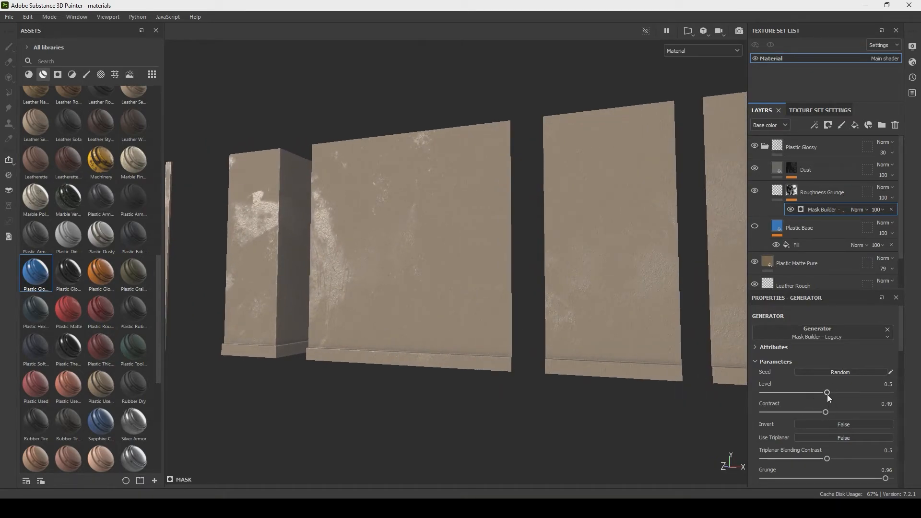
{"action": "mouse_move", "coordinate": [827, 393]}
{"action": "left_mouse_down"}
{"action": "mouse_move", "coordinate": [788, 394]}
{"action": "mouse_move", "coordinate": [883, 398]}
{"action": "mouse_move", "coordinate": [828, 397]}
{"action": "left_mouse_up"}
{"action": "left_click_drag", "start_coordinate": [442, 296], "coordinate": [500, 290], "text": "alt"}
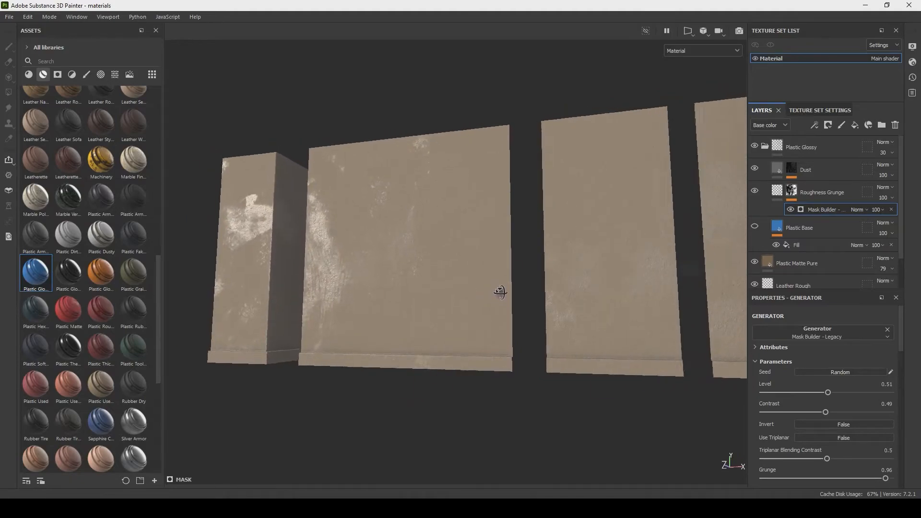
{"action": "left_click", "coordinate": [765, 149]}
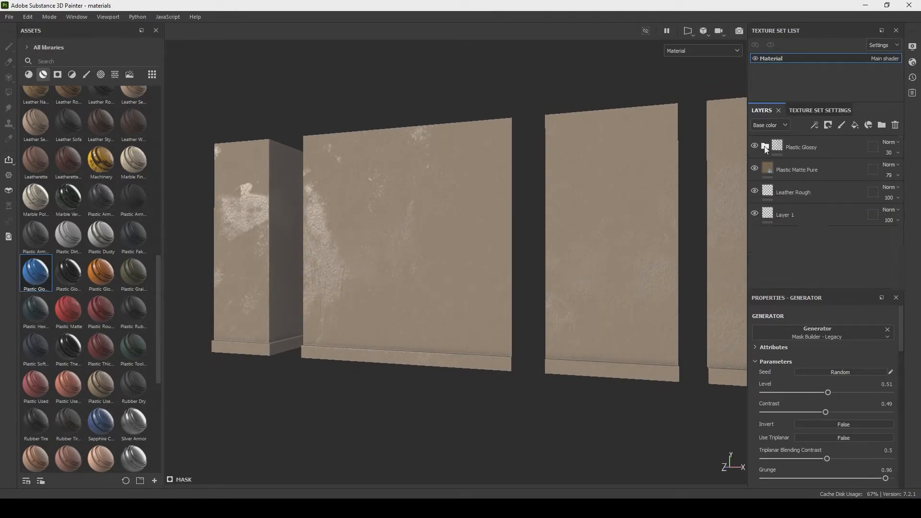
Step: Select the Plastic Matte Pure layer and toggle its visibility to compare the walls with and without it
{"action": "left_click", "coordinate": [789, 170]}
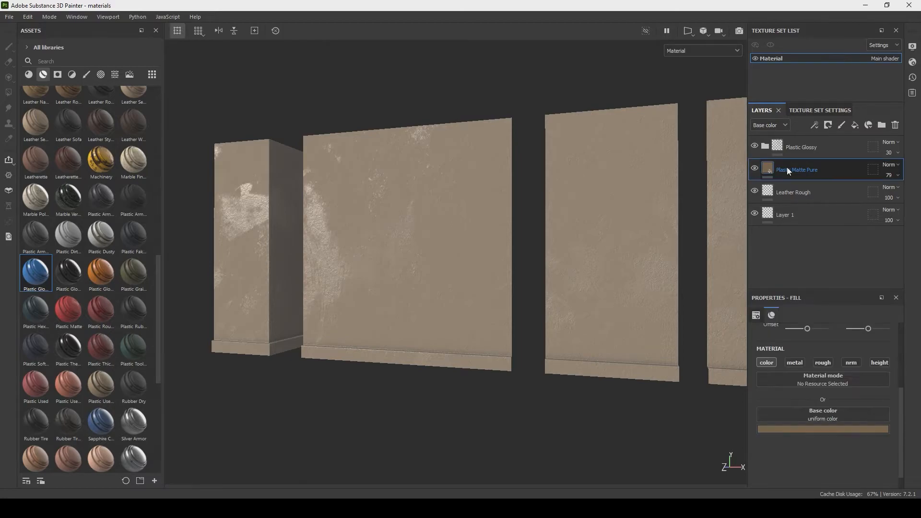
{"action": "left_click", "coordinate": [756, 169]}
{"action": "left_click", "coordinate": [755, 169]}
{"action": "left_click", "coordinate": [756, 169]}
{"action": "left_click", "coordinate": [756, 169]}
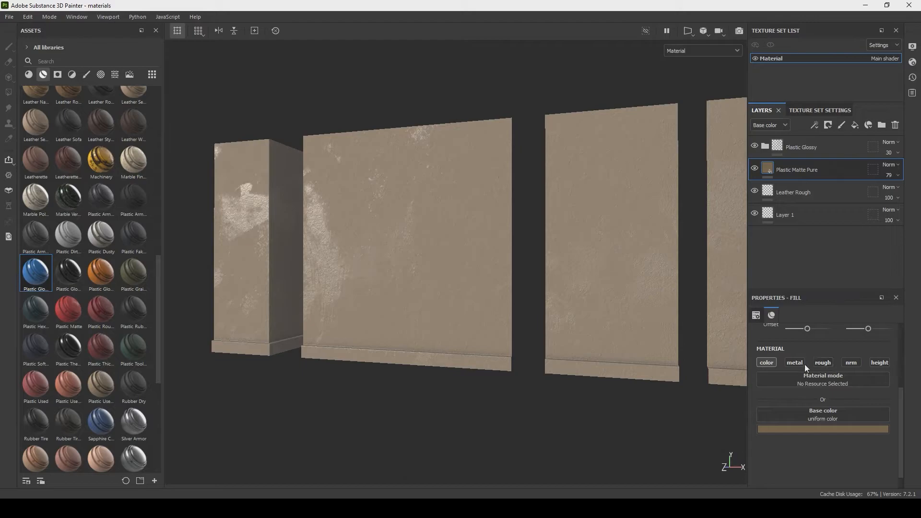
Step: Enable the roughness channel on the Plastic Matte Pure layer and set its roughness to 0.5759
{"action": "left_click", "coordinate": [824, 363]}
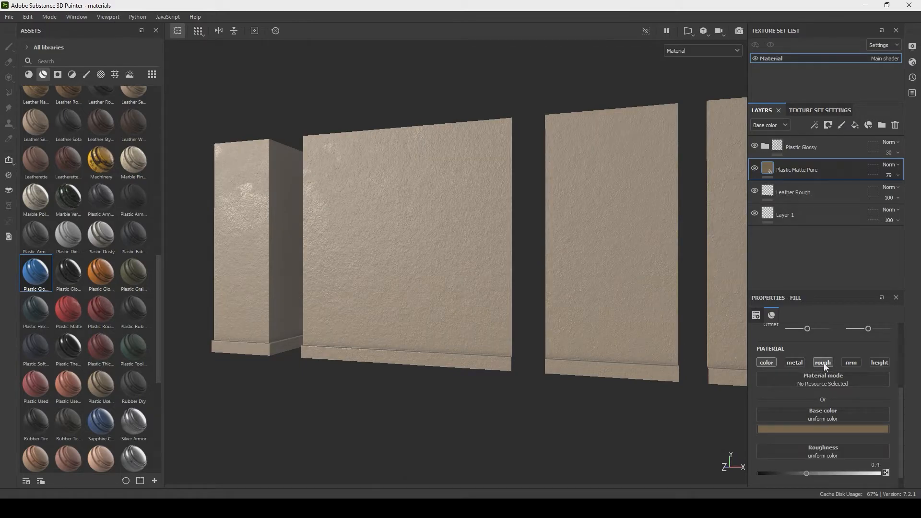
{"action": "scroll", "coordinate": [816, 368], "scroll_direction": "down", "scroll_amount": 1}
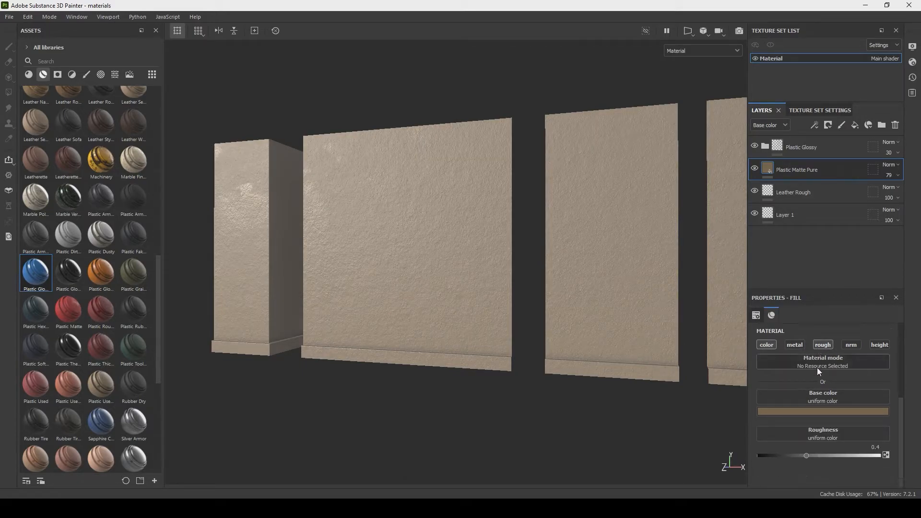
{"action": "left_click_drag", "start_coordinate": [806, 456], "coordinate": [828, 463]}
{"action": "left_click_drag", "start_coordinate": [542, 362], "coordinate": [460, 291], "text": "alt"}
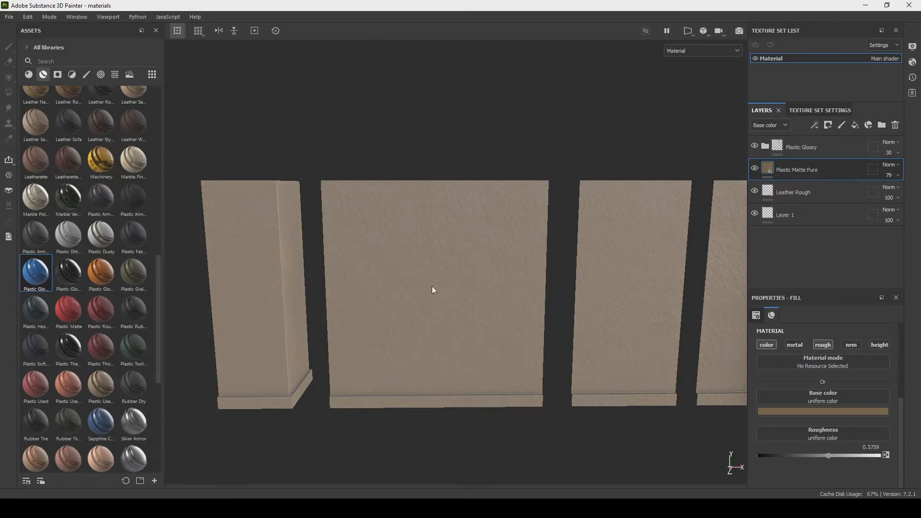
{"action": "right_click_drag", "start_coordinate": [470, 336], "coordinate": [358, 201], "text": "alt"}
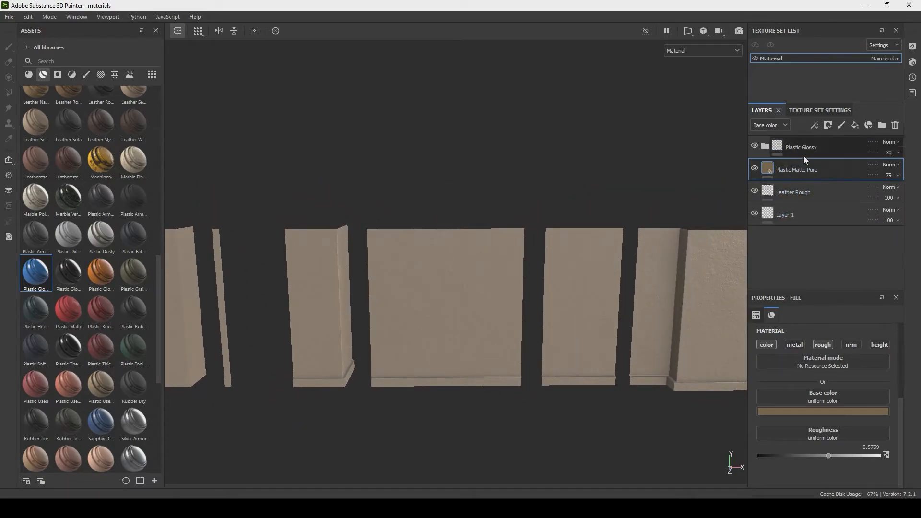
Step: Add a new folder above the Plastic Glossy group and name it Base Color
{"action": "left_click", "coordinate": [817, 144]}
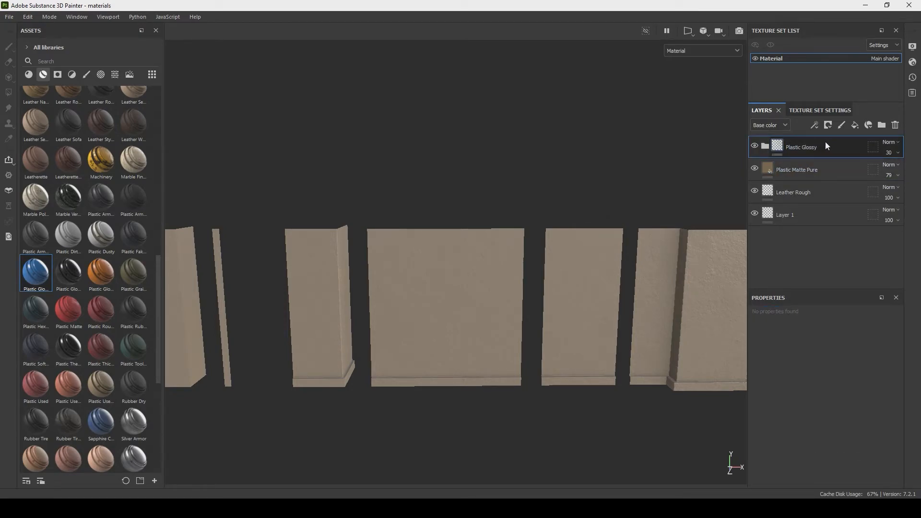
{"action": "left_click", "coordinate": [882, 124]}
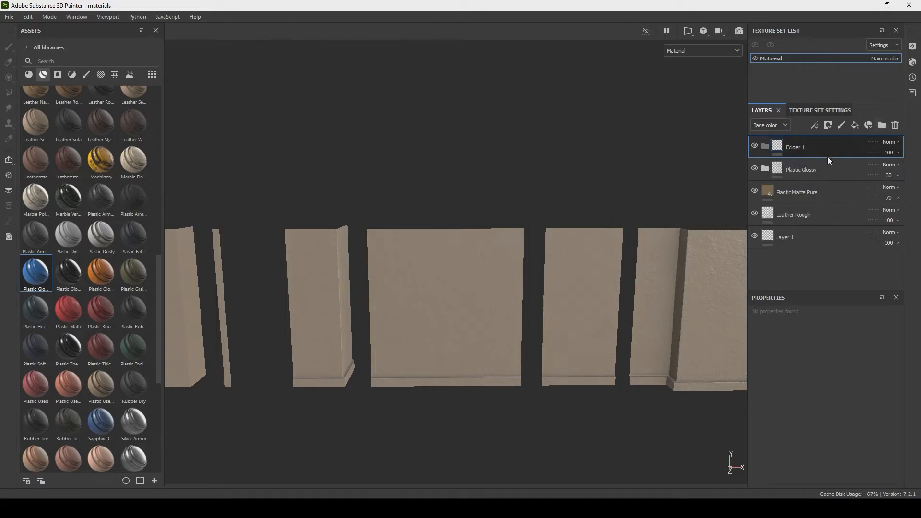
{"action": "double_click", "coordinate": [799, 147]}
{"action": "type", "text": "Base Colo"}
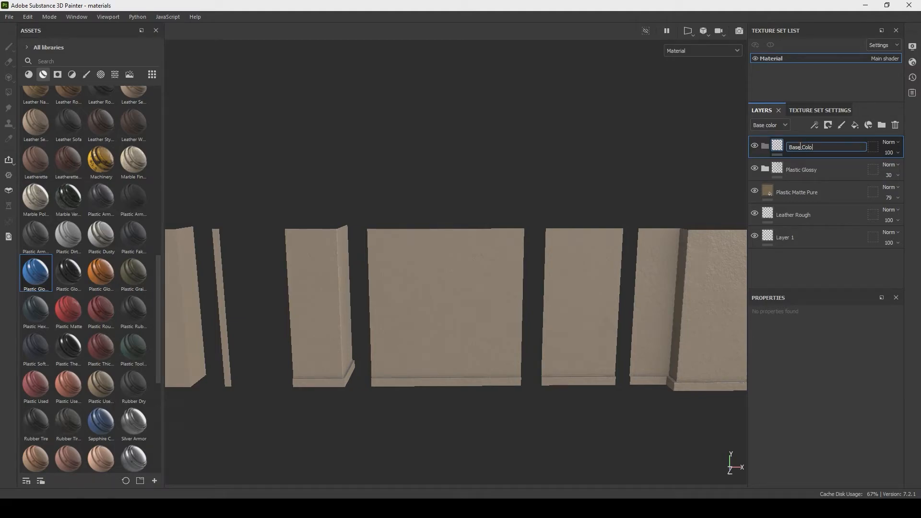
{"action": "type", "text": "r"}
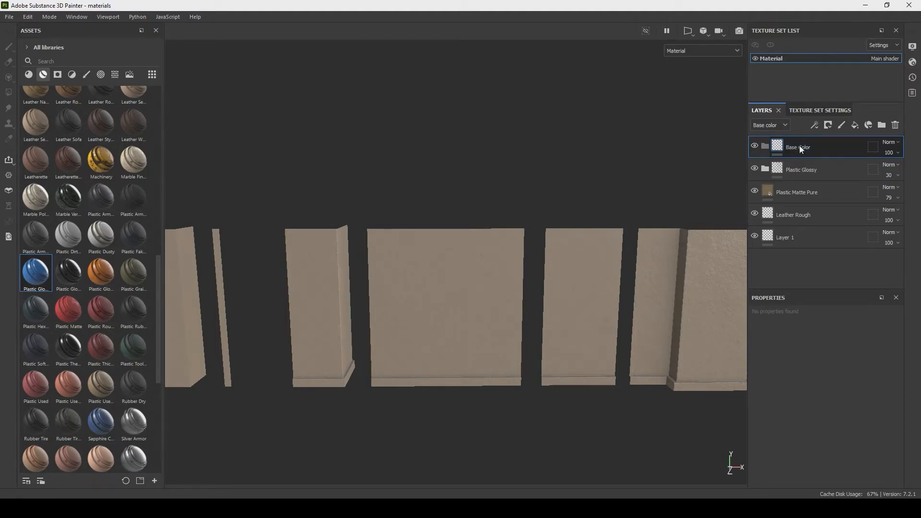
{"action": "key", "text": "Return"}
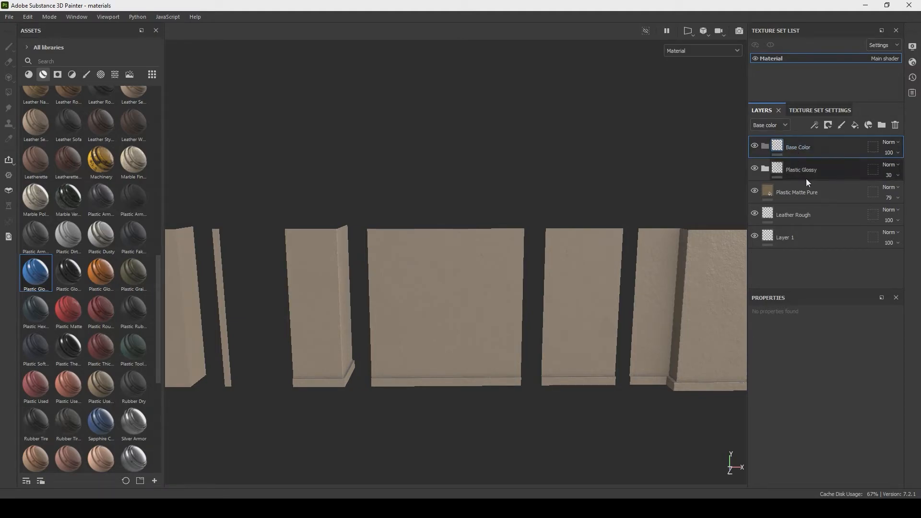
Step: Move Plastic Glossy, Plastic Matte Pure, Leather Rough and Layer 1 into the Base Color folder
{"action": "left_click", "coordinate": [829, 170]}
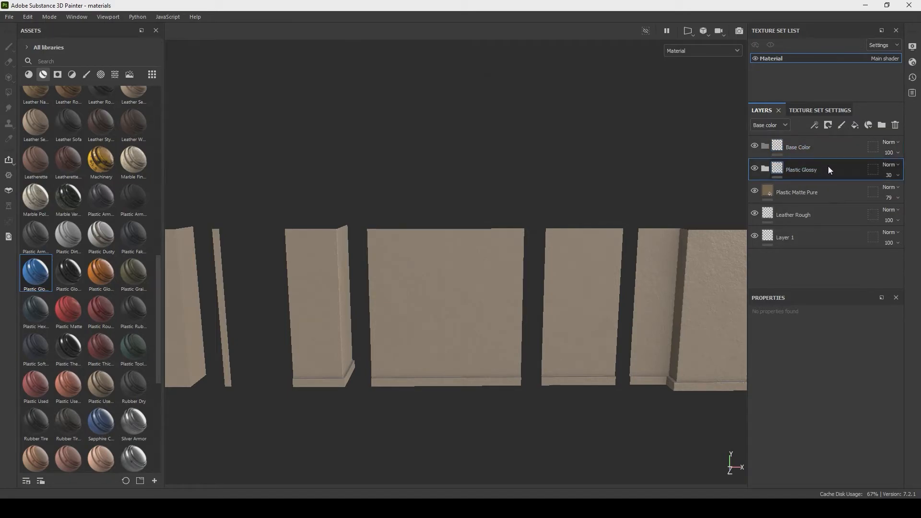
{"action": "left_click", "coordinate": [815, 238], "text": "shift"}
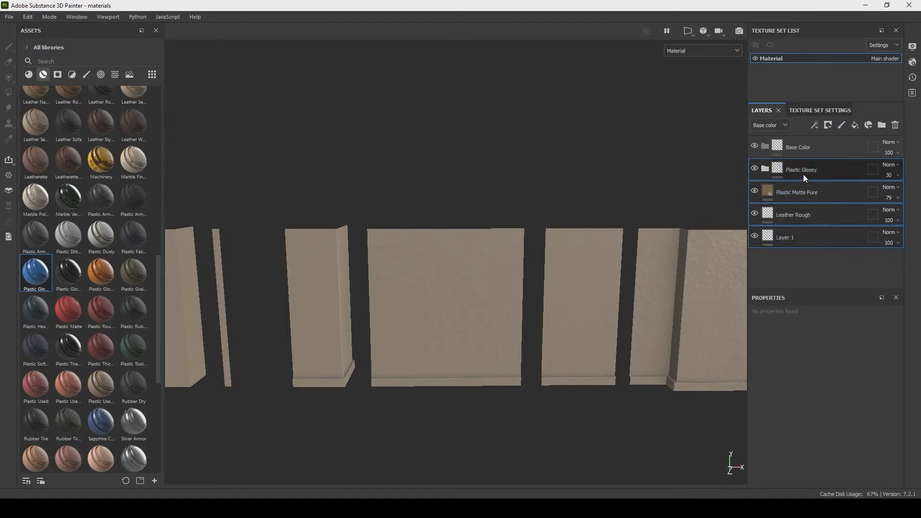
{"action": "left_click_drag", "start_coordinate": [802, 171], "coordinate": [801, 145]}
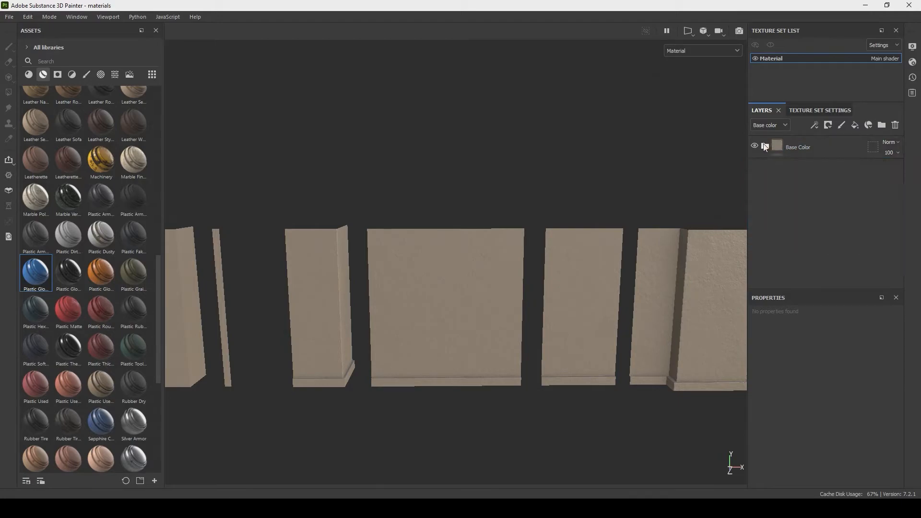
Step: Add a black mask to the Base Color folder
{"action": "left_click", "coordinate": [829, 144]}
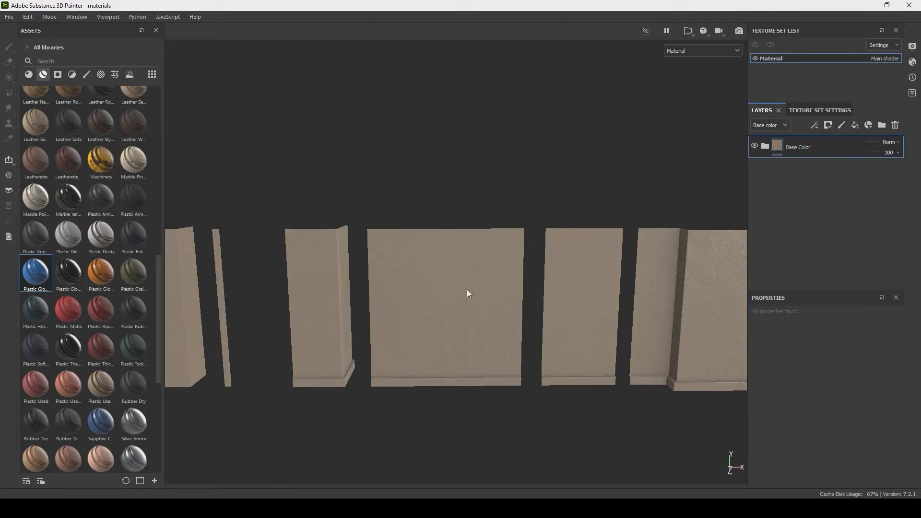
{"action": "right_click", "coordinate": [825, 145]}
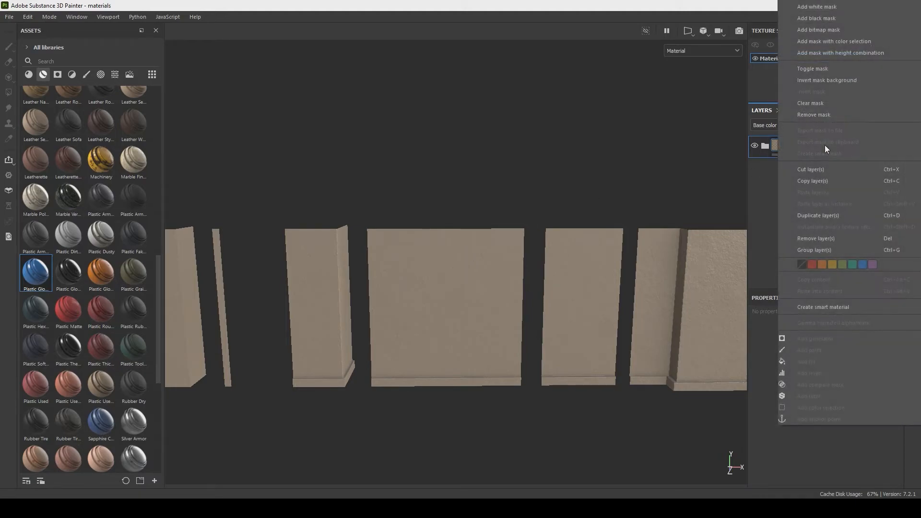
{"action": "left_click", "coordinate": [816, 18]}
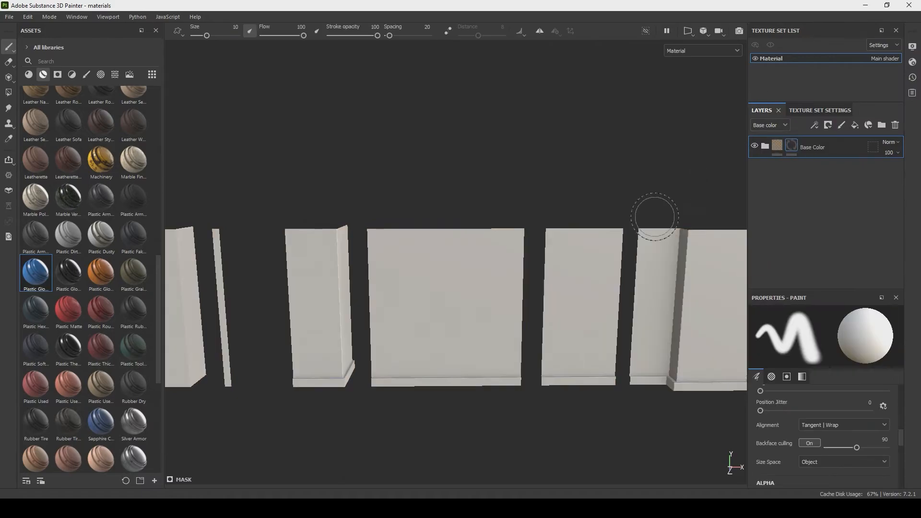
Step: Try brushing the Base Color mask on the wide wall panel to reveal the material, and undo the stroke
{"action": "right_click_drag", "start_coordinate": [413, 306], "coordinate": [350, 179], "text": "alt"}
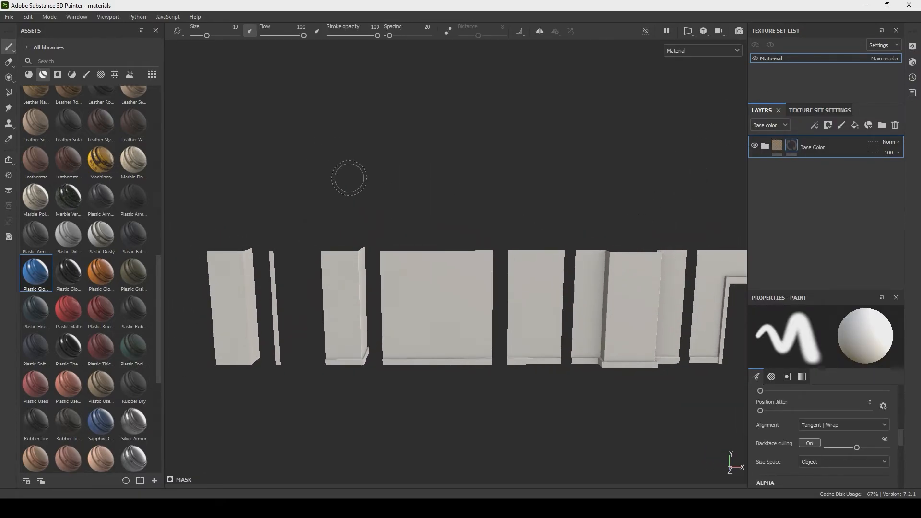
{"action": "middle_click_drag", "start_coordinate": [397, 284], "coordinate": [399, 213], "text": "alt"}
{"action": "right_click_drag", "start_coordinate": [398, 213], "coordinate": [458, 400], "text": "alt"}
{"action": "mouse_move", "coordinate": [411, 256]}
{"action": "left_mouse_down"}
{"action": "mouse_move", "coordinate": [442, 222]}
{"action": "mouse_move", "coordinate": [462, 216]}
{"action": "mouse_move", "coordinate": [494, 258]}
{"action": "mouse_move", "coordinate": [500, 235]}
{"action": "mouse_move", "coordinate": [594, 222]}
{"action": "mouse_move", "coordinate": [553, 268]}
{"action": "mouse_move", "coordinate": [461, 264]}
{"action": "left_mouse_up"}
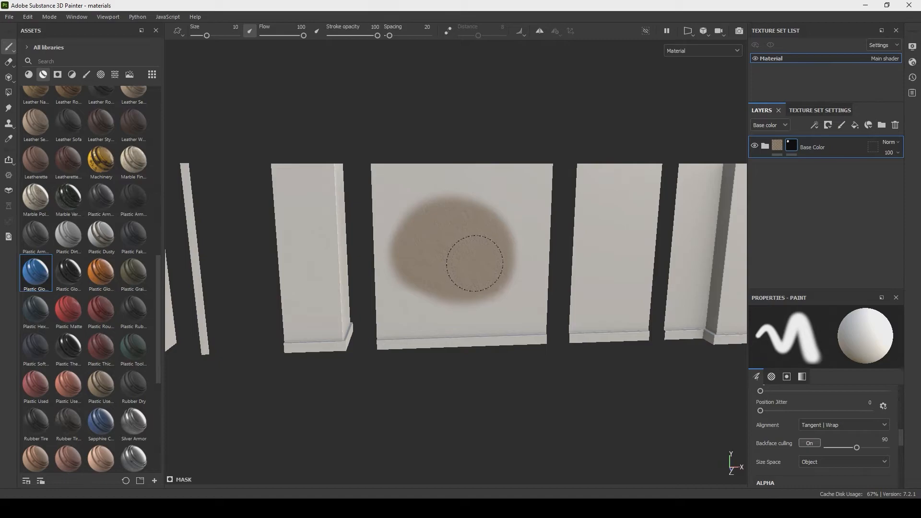
{"action": "key", "text": "ctrl+z"}
{"action": "right_click_drag", "start_coordinate": [458, 307], "coordinate": [413, 211], "text": "alt"}
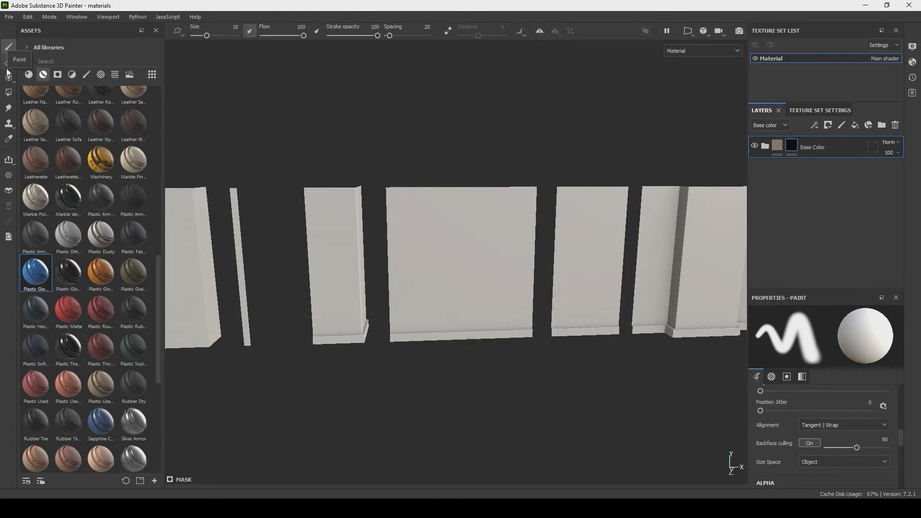
Step: Use Polygon Fill on the Base Color mask to reveal the material on the wide wall, the narrow wall and both visible corner column faces
{"action": "left_click", "coordinate": [10, 93]}
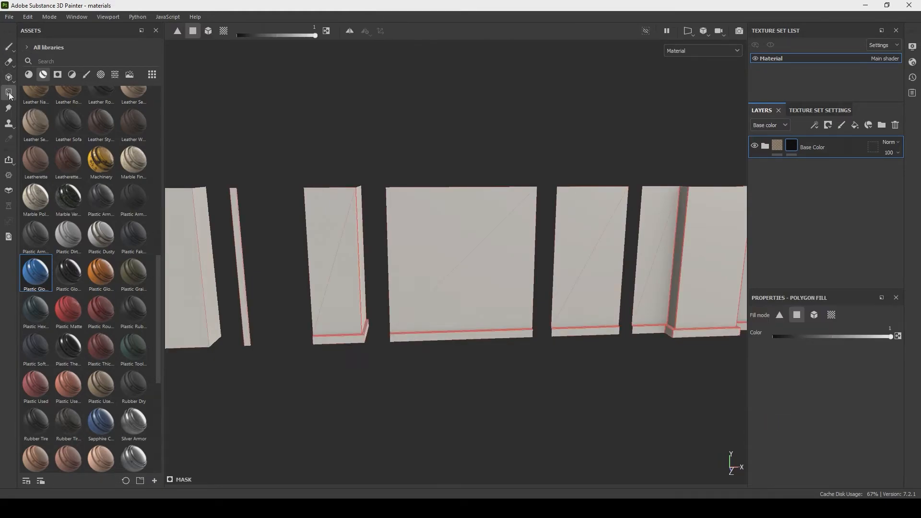
{"action": "left_click", "coordinate": [410, 232]}
{"action": "left_click", "coordinate": [598, 244]}
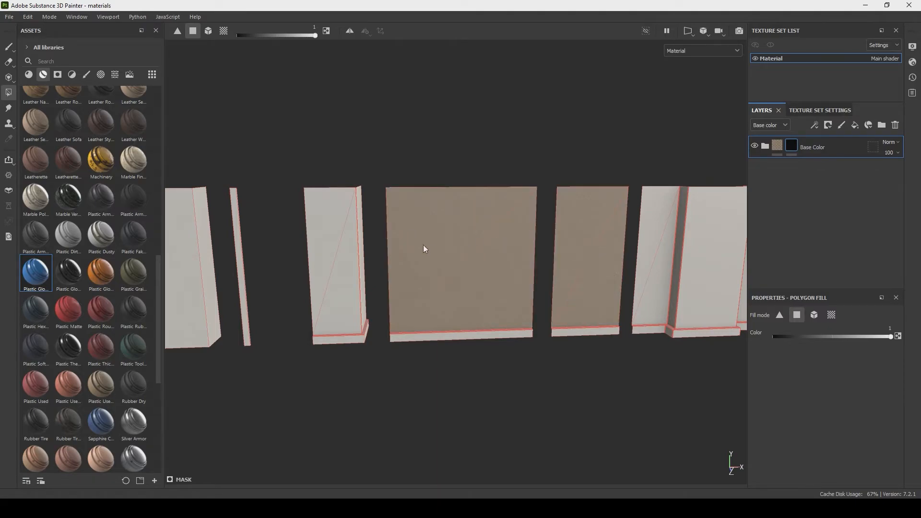
{"action": "left_click", "coordinate": [345, 249]}
{"action": "left_click_drag", "start_coordinate": [356, 249], "coordinate": [375, 238], "text": "alt"}
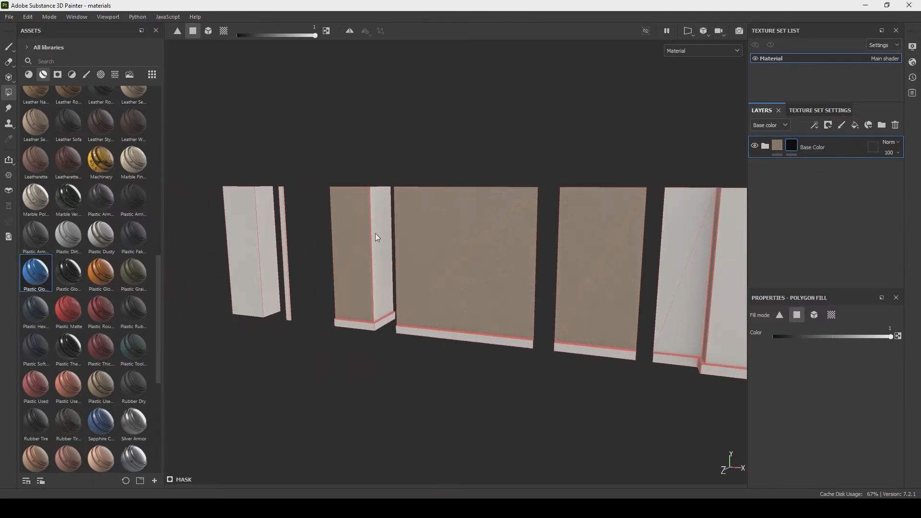
{"action": "left_click", "coordinate": [388, 233]}
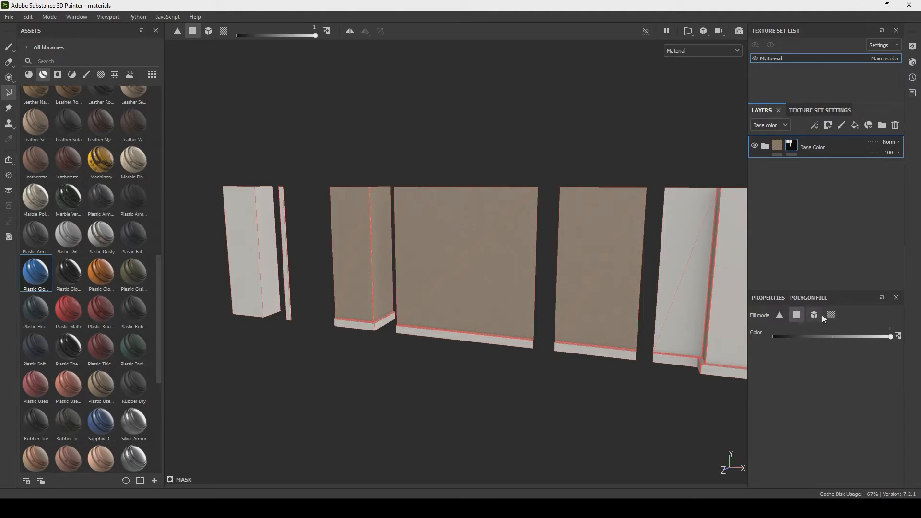
Step: Fill the recessed panel beside the projecting column, first in triangle fill mode and then in polygon fill mode
{"action": "left_click", "coordinate": [780, 316]}
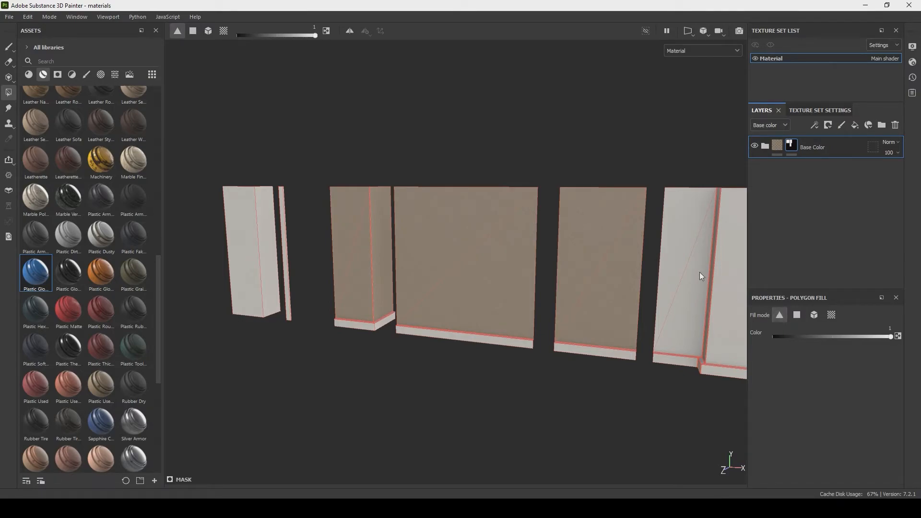
{"action": "left_click", "coordinate": [670, 239]}
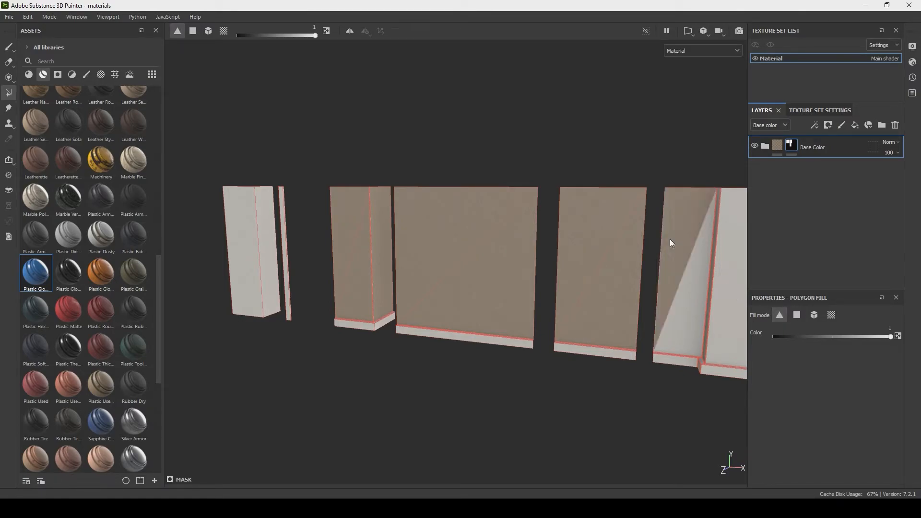
{"action": "left_click", "coordinate": [798, 317]}
{"action": "left_click", "coordinate": [691, 273]}
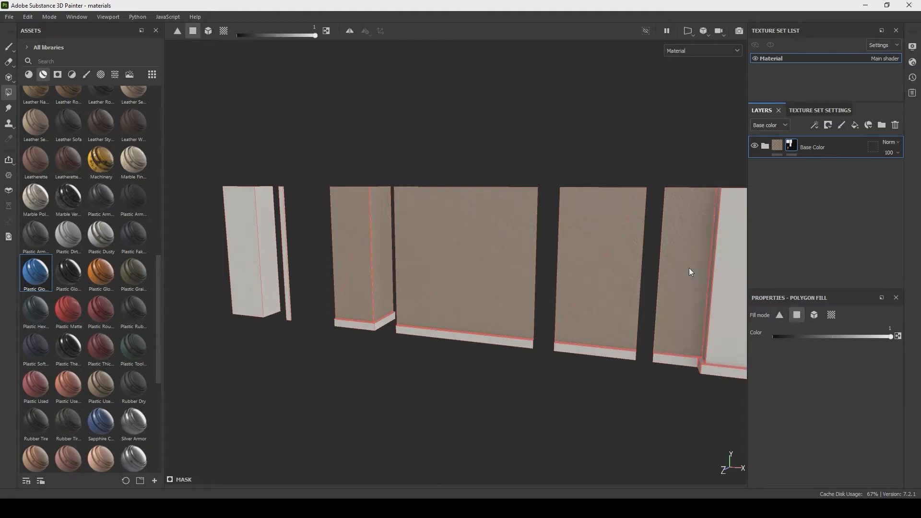
Step: Use UV chunk fill mode to fill the projecting column's front face and the recessed panel on its far side
{"action": "middle_click_drag", "start_coordinate": [742, 275], "coordinate": [538, 252], "text": "alt"}
{"action": "left_click", "coordinate": [834, 315]}
{"action": "left_click", "coordinate": [598, 245]}
{"action": "left_click", "coordinate": [640, 246]}
Step: Return to polygon fill mode and fill the side faces of the projecting column in the Base Color mask
{"action": "left_click_drag", "start_coordinate": [640, 246], "coordinate": [571, 253], "text": "alt"}
{"action": "middle_click_drag", "start_coordinate": [629, 258], "coordinate": [515, 197], "text": "alt"}
{"action": "right_click_drag", "start_coordinate": [515, 197], "coordinate": [598, 426], "text": "alt"}
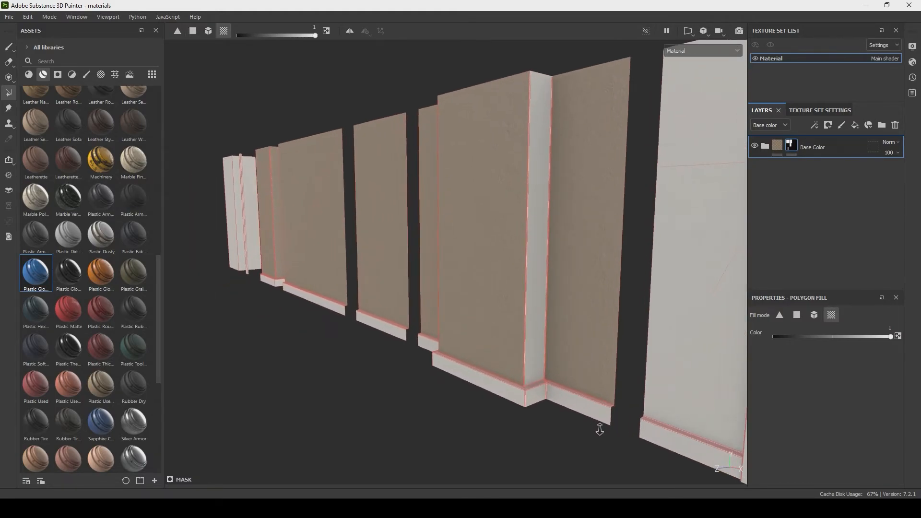
{"action": "left_click", "coordinate": [795, 316]}
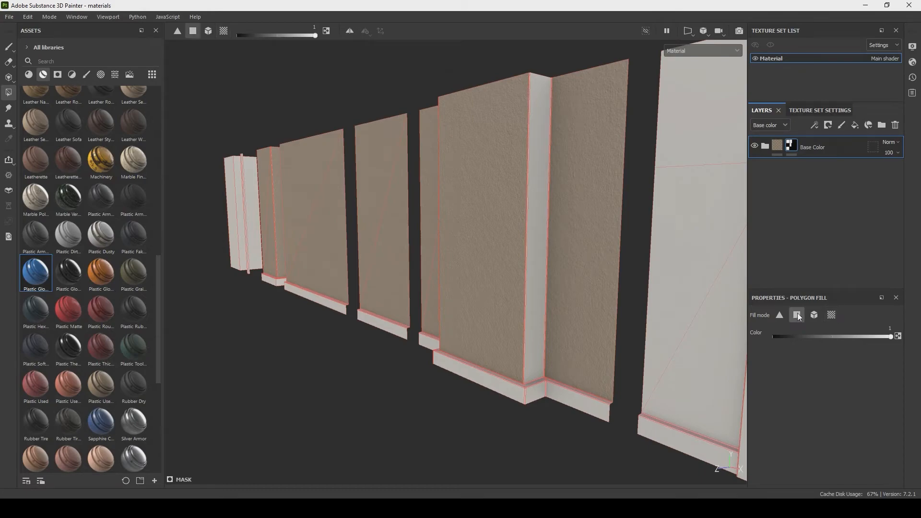
{"action": "right_click_drag", "start_coordinate": [575, 244], "coordinate": [581, 341], "text": "alt"}
{"action": "left_click_drag", "start_coordinate": [581, 341], "coordinate": [495, 200], "text": "alt"}
{"action": "right_click_drag", "start_coordinate": [496, 200], "coordinate": [566, 374], "text": "alt"}
{"action": "left_click_drag", "start_coordinate": [530, 168], "coordinate": [285, 226]}
Step: Try filling the doorway wall's faces around the door frame, and undo those fills
{"action": "right_click_drag", "start_coordinate": [392, 292], "coordinate": [232, 148], "text": "alt"}
{"action": "left_click_drag", "start_coordinate": [451, 301], "coordinate": [512, 249], "text": "alt"}
{"action": "middle_click_drag", "start_coordinate": [512, 248], "coordinate": [397, 221], "text": "alt"}
{"action": "left_click_drag", "start_coordinate": [382, 267], "coordinate": [417, 401]}
{"action": "left_click_drag", "start_coordinate": [423, 221], "coordinate": [577, 288]}
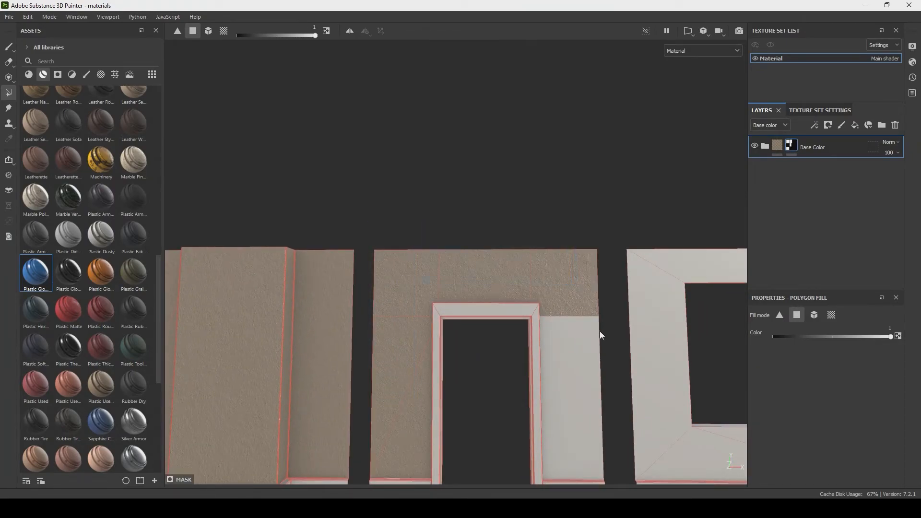
{"action": "key", "text": "ctrl+z"}
{"action": "key", "text": "ctrl+z"}
Step: Fill the whole wall surface around the window opening in the mask, leaving out the baseboard
{"action": "left_click_drag", "start_coordinate": [449, 377], "coordinate": [370, 276], "text": "alt"}
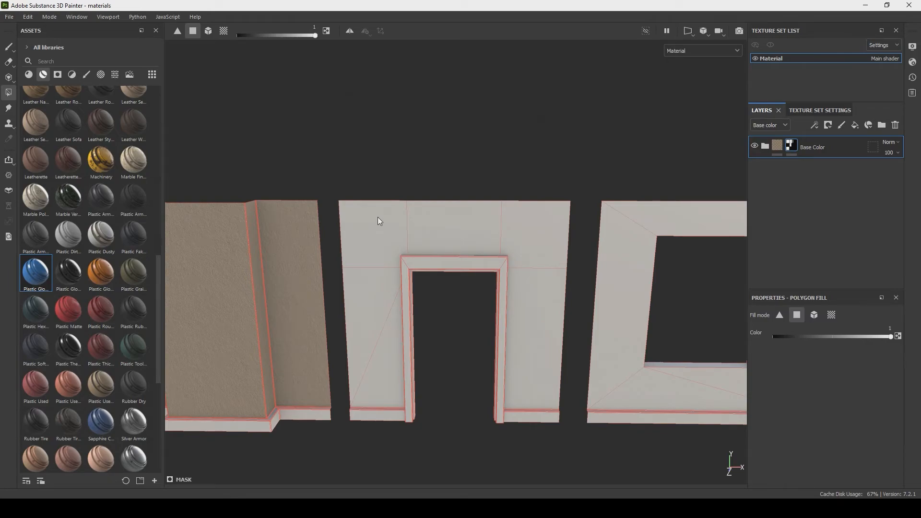
{"action": "middle_click_drag", "start_coordinate": [572, 255], "coordinate": [471, 211]}
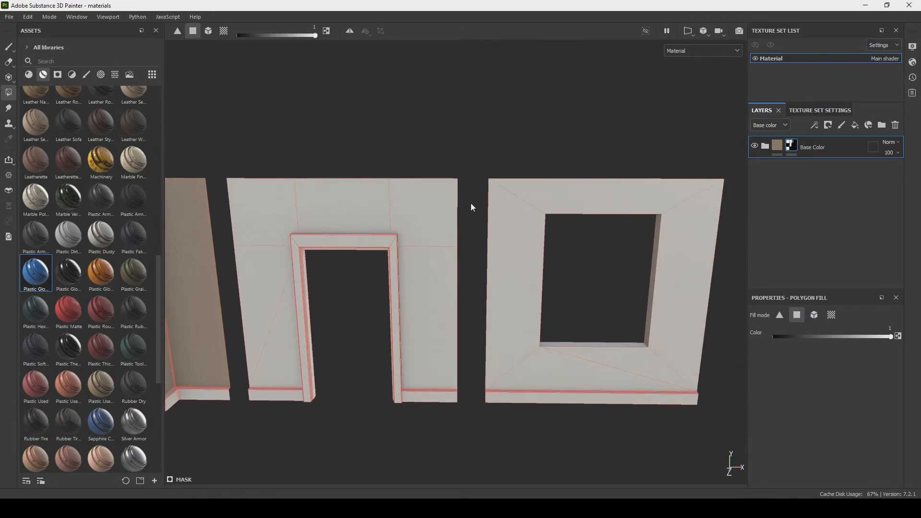
{"action": "left_click_drag", "start_coordinate": [476, 157], "coordinate": [704, 359]}
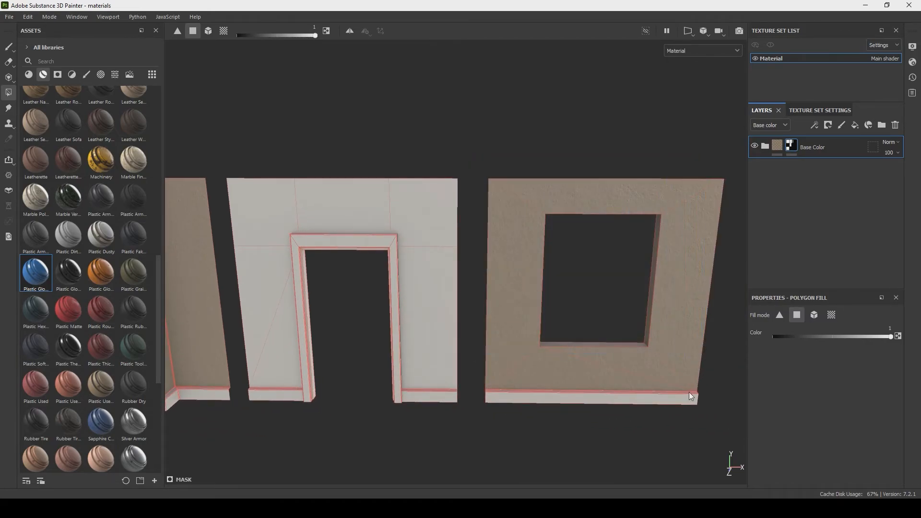
Step: Fill the thin strip between the window wall's surface and its baseboard in the Base Color mask
{"action": "middle_click_drag", "start_coordinate": [691, 391], "coordinate": [621, 237]}
{"action": "scroll", "coordinate": [378, 237], "scroll_direction": "up", "scroll_amount": 8}
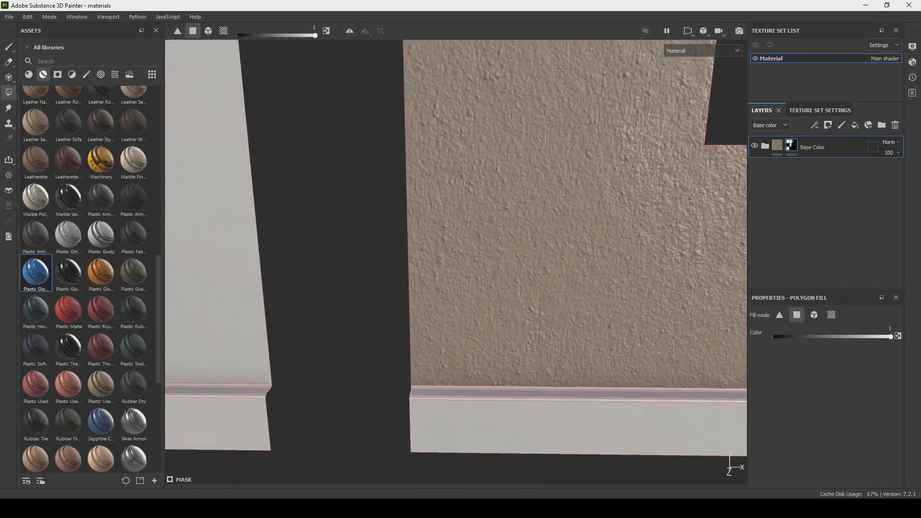
{"action": "left_click_drag", "start_coordinate": [386, 320], "coordinate": [446, 392], "text": "alt"}
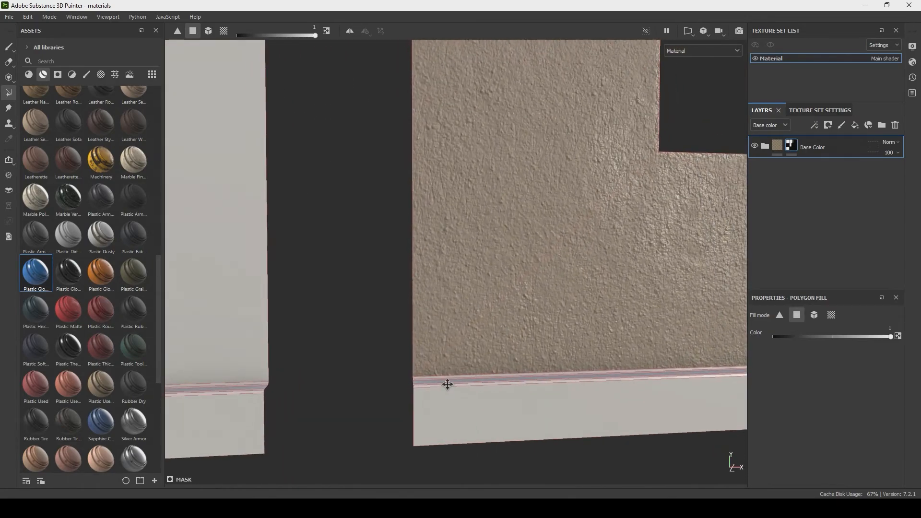
{"action": "middle_click_drag", "start_coordinate": [446, 392], "coordinate": [446, 306], "text": "alt"}
{"action": "right_click_drag", "start_coordinate": [446, 306], "coordinate": [427, 370], "text": "alt"}
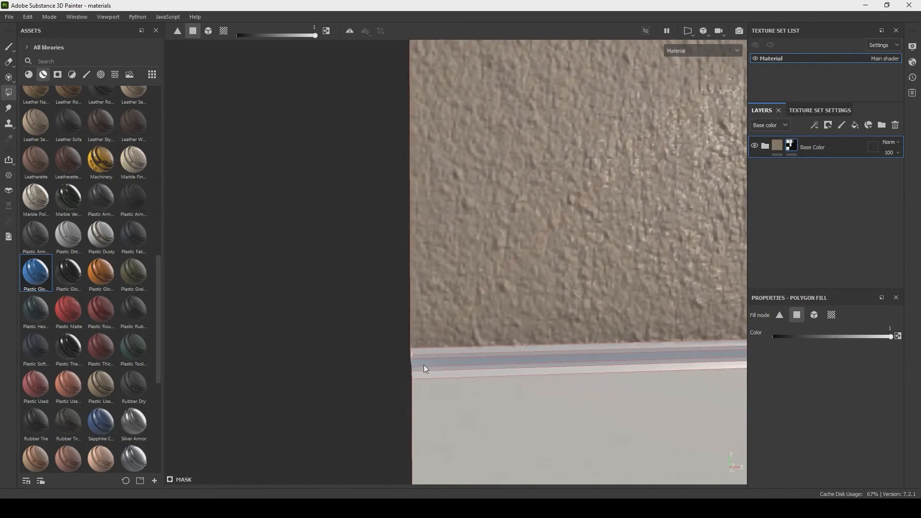
{"action": "left_click_drag", "start_coordinate": [414, 343], "coordinate": [438, 357]}
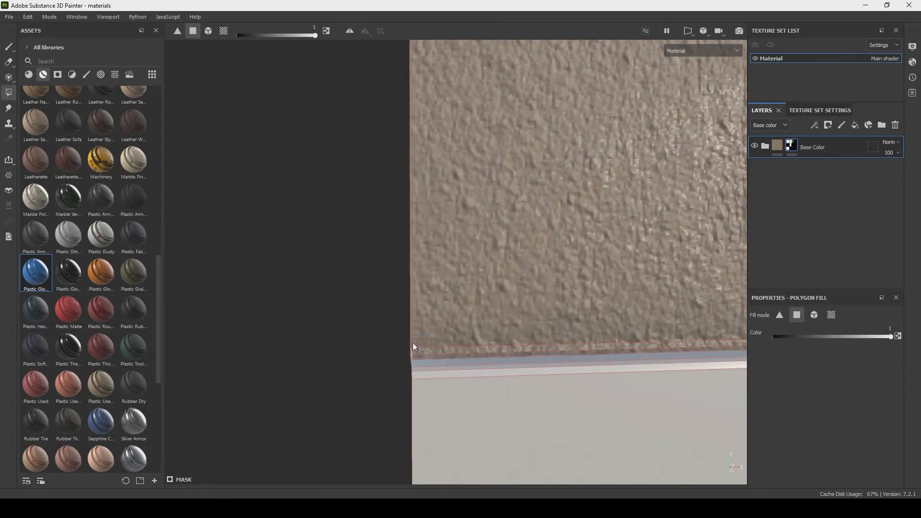
{"action": "middle_click_drag", "start_coordinate": [615, 328], "coordinate": [526, 321], "text": "alt"}
{"action": "right_click_drag", "start_coordinate": [526, 321], "coordinate": [425, 151], "text": "alt"}
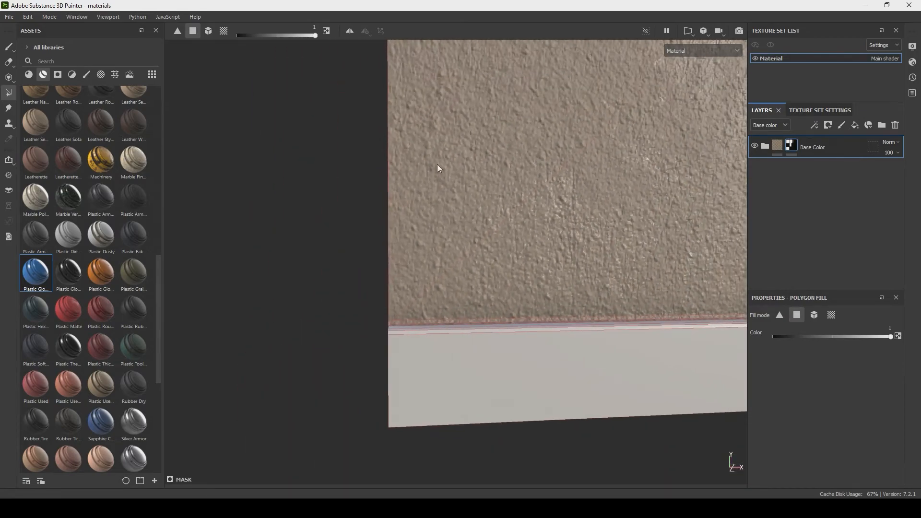
Step: Fill the thin bevel strips above the baseboard at the first inner corner of the projecting column wall
{"action": "middle_click_drag", "start_coordinate": [460, 281], "coordinate": [206, 252], "text": "alt"}
{"action": "middle_click_drag", "start_coordinate": [495, 269], "coordinate": [199, 278], "text": "alt"}
{"action": "middle_click_drag", "start_coordinate": [526, 264], "coordinate": [242, 263], "text": "alt"}
{"action": "mouse_move", "coordinate": [453, 304]}
{"action": "right_mouse_down", "text": "alt"}
{"action": "mouse_move", "coordinate": [451, 328]}
{"action": "mouse_move", "coordinate": [538, 464]}
{"action": "right_mouse_up", "text": "alt"}
{"action": "right_click_drag", "start_coordinate": [529, 359], "coordinate": [208, 156], "text": "alt"}
{"action": "middle_click_drag", "start_coordinate": [257, 203], "coordinate": [370, 307], "text": "alt"}
{"action": "right_click_drag", "start_coordinate": [370, 306], "coordinate": [263, 154], "text": "alt"}
{"action": "mouse_move", "coordinate": [264, 154]}
{"action": "middle_mouse_down", "text": "alt"}
{"action": "mouse_move", "coordinate": [305, 289]}
{"action": "mouse_move", "coordinate": [482, 250]}
{"action": "middle_mouse_up", "text": "alt"}
{"action": "middle_click_drag", "start_coordinate": [245, 292], "coordinate": [485, 283], "text": "alt"}
{"action": "mouse_move", "coordinate": [292, 290]}
{"action": "middle_mouse_down", "text": "alt"}
{"action": "mouse_move", "coordinate": [529, 282]}
{"action": "mouse_move", "coordinate": [389, 279]}
{"action": "mouse_move", "coordinate": [402, 269]}
{"action": "middle_mouse_up", "text": "alt"}
{"action": "right_click_drag", "start_coordinate": [402, 270], "coordinate": [504, 458], "text": "alt"}
{"action": "right_click_drag", "start_coordinate": [400, 222], "coordinate": [480, 432], "text": "alt"}
{"action": "left_click_drag", "start_coordinate": [448, 338], "coordinate": [453, 314], "text": "alt"}
{"action": "middle_click_drag", "start_coordinate": [453, 315], "coordinate": [340, 220], "text": "alt"}
{"action": "right_click_drag", "start_coordinate": [341, 208], "coordinate": [474, 428], "text": "alt"}
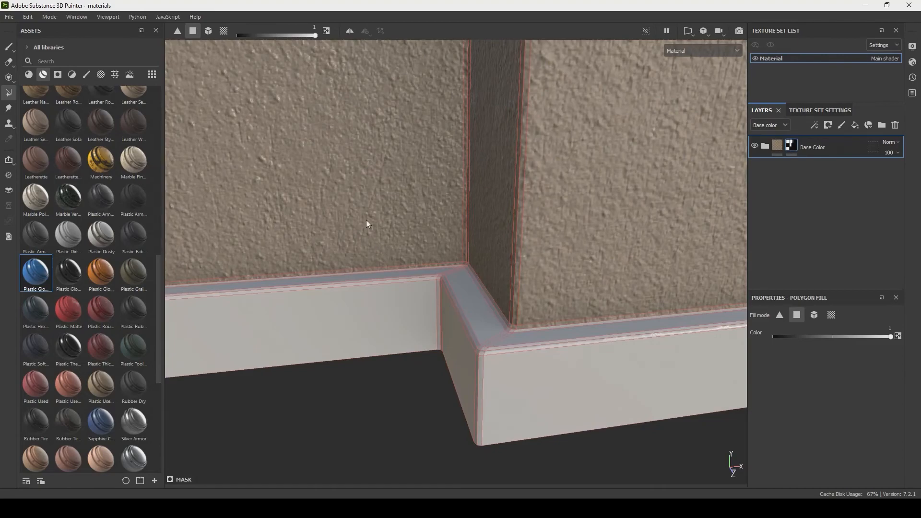
{"action": "right_click_drag", "start_coordinate": [367, 220], "coordinate": [465, 417], "text": "alt"}
{"action": "left_click_drag", "start_coordinate": [503, 271], "coordinate": [590, 260], "text": "alt"}
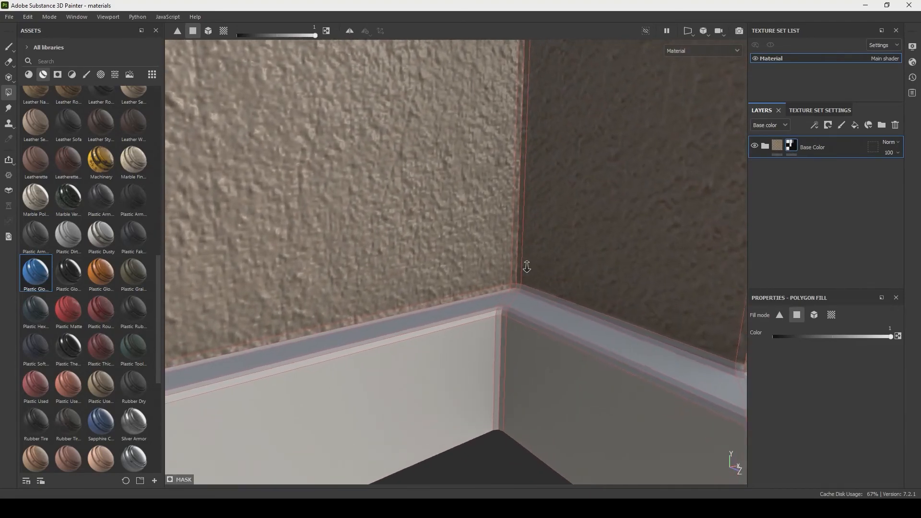
{"action": "left_click_drag", "start_coordinate": [527, 259], "coordinate": [537, 339], "text": "alt"}
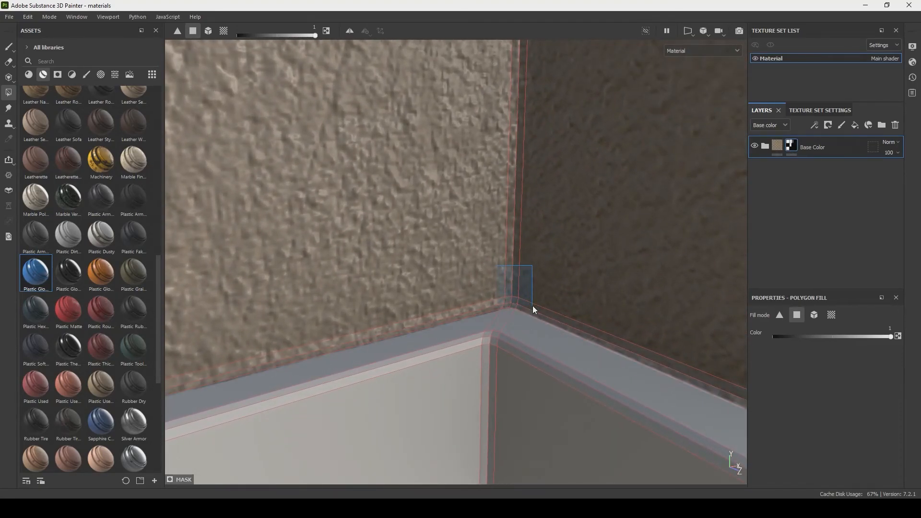
Step: Fill the remaining bevel strips along the other side of the projecting column, including the strip at its inner corner
{"action": "right_click_drag", "start_coordinate": [533, 306], "coordinate": [494, 278], "text": "alt"}
{"action": "left_click_drag", "start_coordinate": [495, 278], "coordinate": [557, 249], "text": "alt"}
{"action": "left_click_drag", "start_coordinate": [500, 257], "coordinate": [392, 341], "text": "alt"}
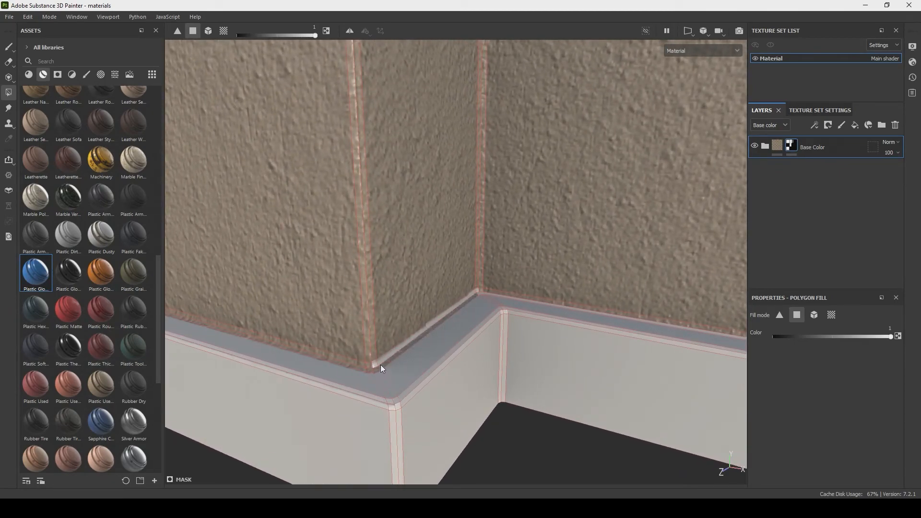
{"action": "left_click_drag", "start_coordinate": [498, 262], "coordinate": [473, 304], "text": "alt"}
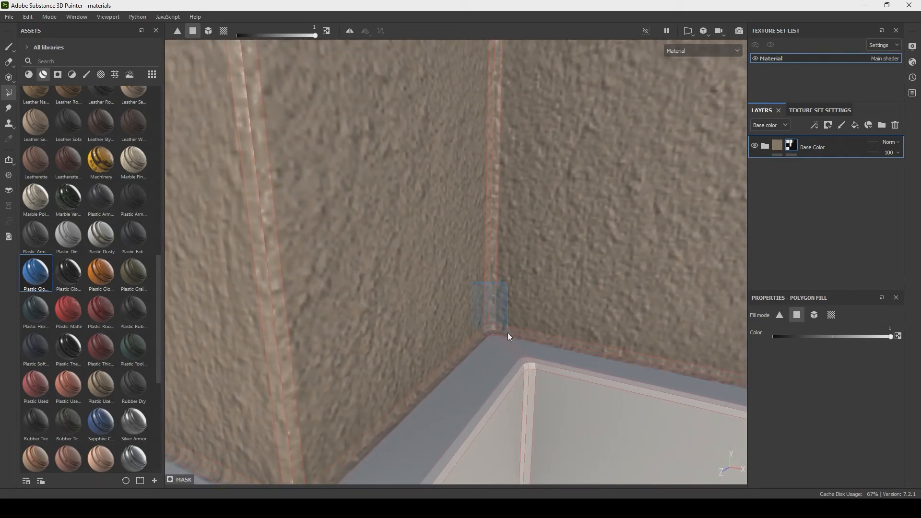
{"action": "left_click_drag", "start_coordinate": [508, 332], "coordinate": [486, 303], "text": "alt"}
{"action": "right_click_drag", "start_coordinate": [486, 303], "coordinate": [517, 323], "text": "alt"}
Step: Fill the thin strips between wall surface and baseboard on the flat wall panels in the mask
{"action": "left_click_drag", "start_coordinate": [517, 323], "coordinate": [409, 287], "text": "alt"}
{"action": "right_click_drag", "start_coordinate": [409, 287], "coordinate": [473, 280], "text": "alt"}
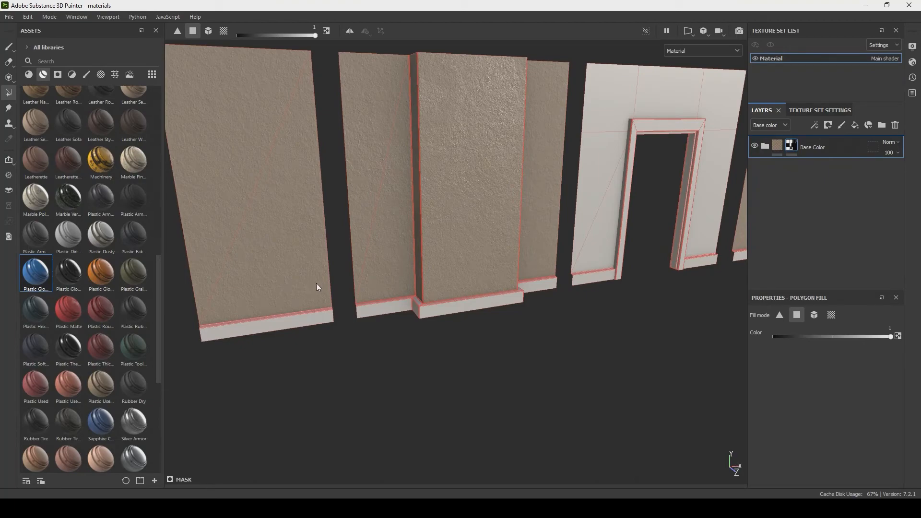
{"action": "right_click_drag", "start_coordinate": [395, 290], "coordinate": [471, 302], "text": "alt"}
{"action": "middle_click_drag", "start_coordinate": [471, 303], "coordinate": [413, 299], "text": "alt"}
{"action": "right_click_drag", "start_coordinate": [414, 299], "coordinate": [522, 353], "text": "alt"}
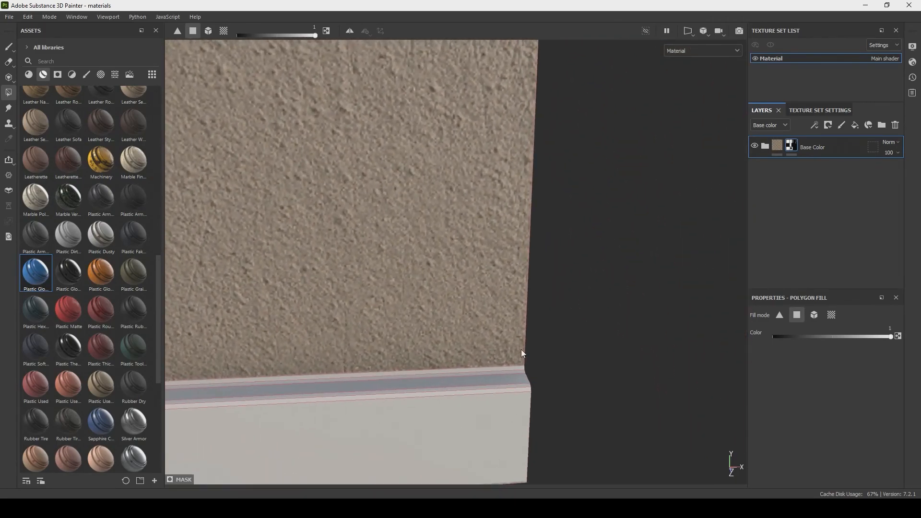
{"action": "left_click_drag", "start_coordinate": [533, 358], "coordinate": [552, 344], "text": "alt"}
{"action": "left_click_drag", "start_coordinate": [517, 377], "coordinate": [507, 387]}
{"action": "middle_click_drag", "start_coordinate": [506, 384], "coordinate": [440, 315], "text": "alt"}
{"action": "left_click_drag", "start_coordinate": [496, 355], "coordinate": [489, 220]}
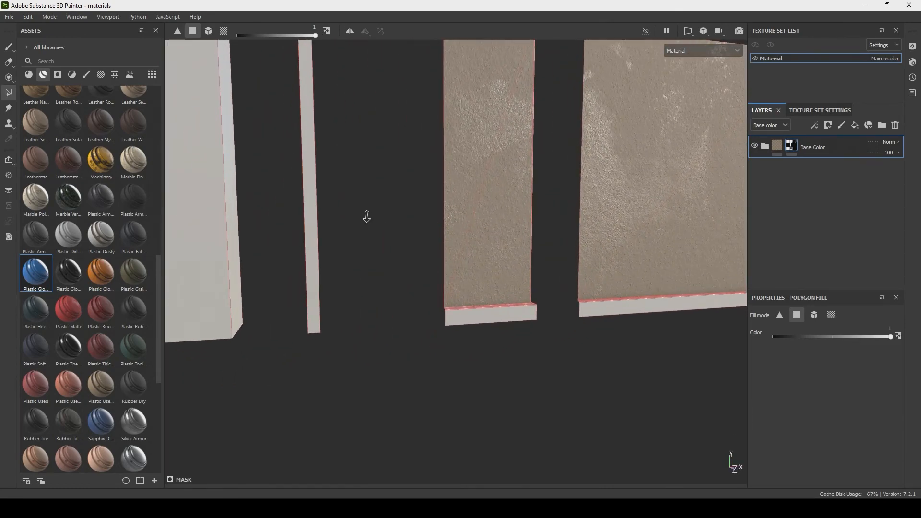
Step: Fill the bevel strips along the corner column's vertical outer edge in the Base Color mask
{"action": "right_click_drag", "start_coordinate": [367, 214], "coordinate": [430, 332], "text": "alt"}
{"action": "left_click_drag", "start_coordinate": [341, 274], "coordinate": [369, 263], "text": "alt"}
{"action": "left_click_drag", "start_coordinate": [512, 272], "coordinate": [420, 254], "text": "alt"}
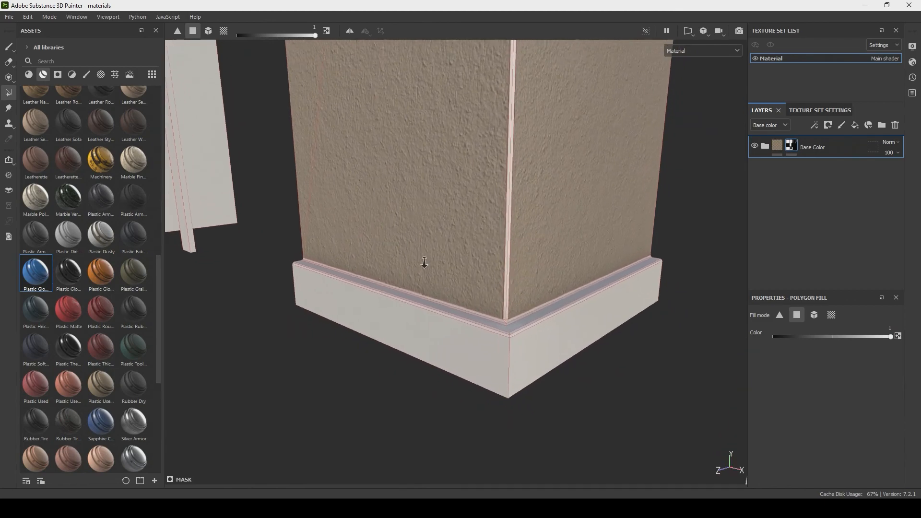
{"action": "right_click_drag", "start_coordinate": [420, 253], "coordinate": [477, 240], "text": "alt"}
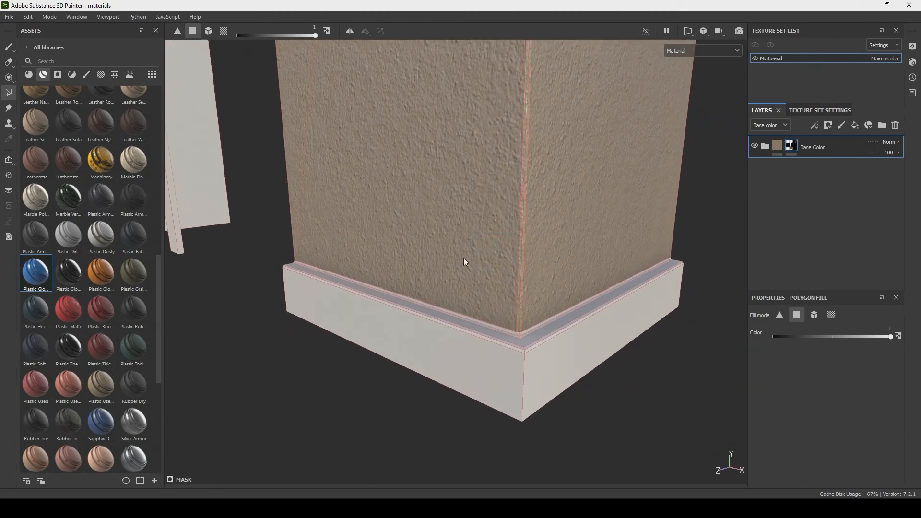
Step: Check the mask coverage across the whole row of wall pieces, from the plain column to the doorway and window walls
{"action": "right_click_drag", "start_coordinate": [430, 305], "coordinate": [341, 207], "text": "alt"}
{"action": "left_click_drag", "start_coordinate": [341, 206], "coordinate": [430, 208], "text": "alt"}
{"action": "right_click_drag", "start_coordinate": [326, 174], "coordinate": [361, 171], "text": "alt"}
{"action": "middle_click_drag", "start_coordinate": [362, 171], "coordinate": [384, 246], "text": "alt"}
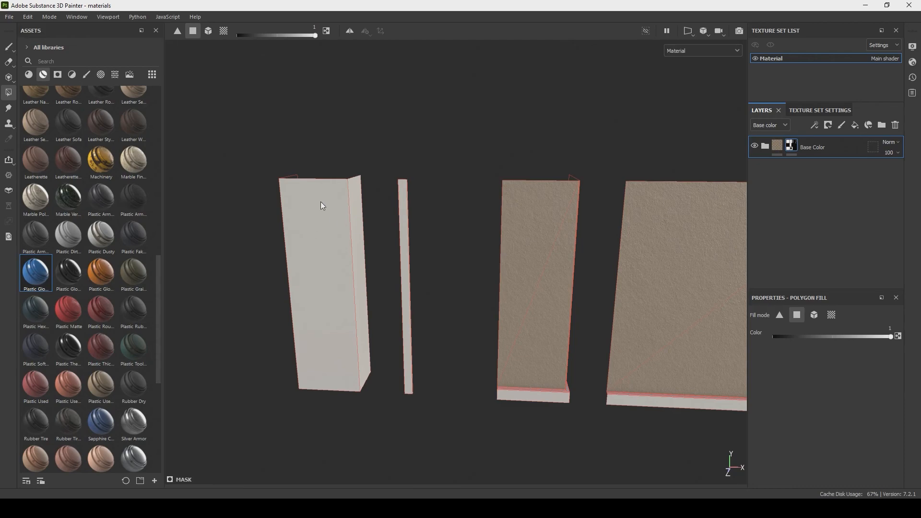
{"action": "left_click_drag", "start_coordinate": [312, 245], "coordinate": [218, 264], "text": "alt"}
{"action": "right_click_drag", "start_coordinate": [218, 264], "coordinate": [406, 209], "text": "alt"}
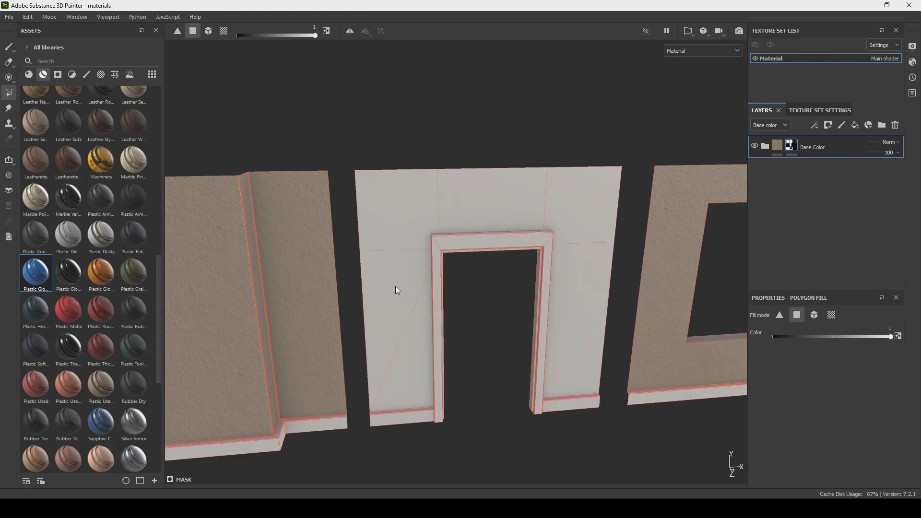
{"action": "right_click_drag", "start_coordinate": [396, 317], "coordinate": [316, 182], "text": "alt"}
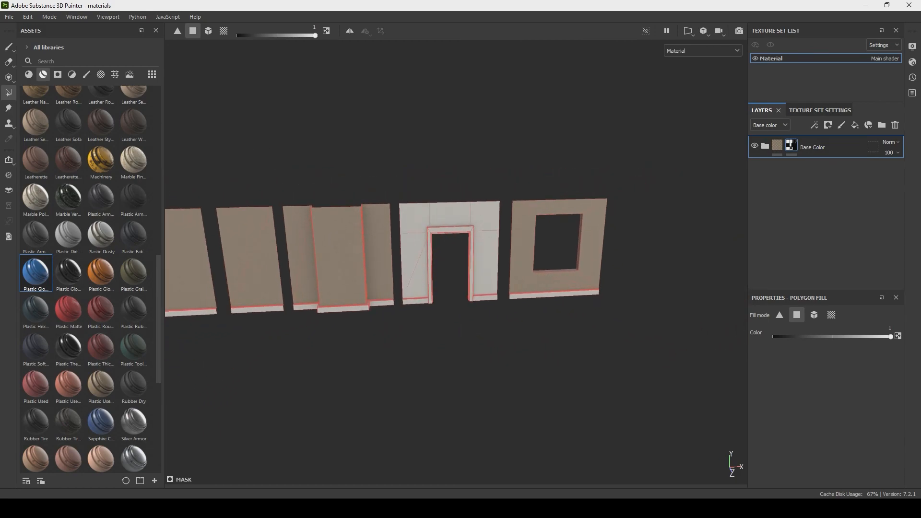
{"action": "left_click_drag", "start_coordinate": [396, 299], "coordinate": [284, 233], "text": "alt"}
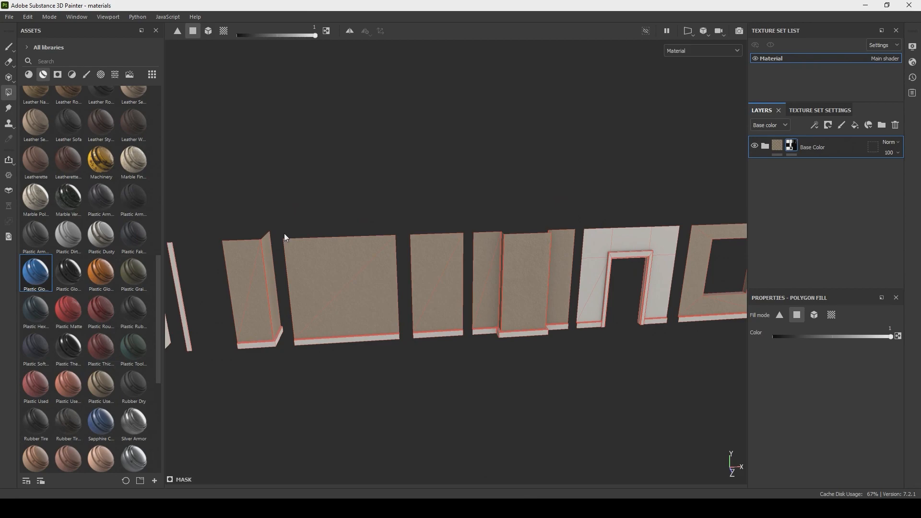
Step: Switch back to the Paint tool, frame the full row of wall pieces and save the project
{"action": "left_click", "coordinate": [10, 50]}
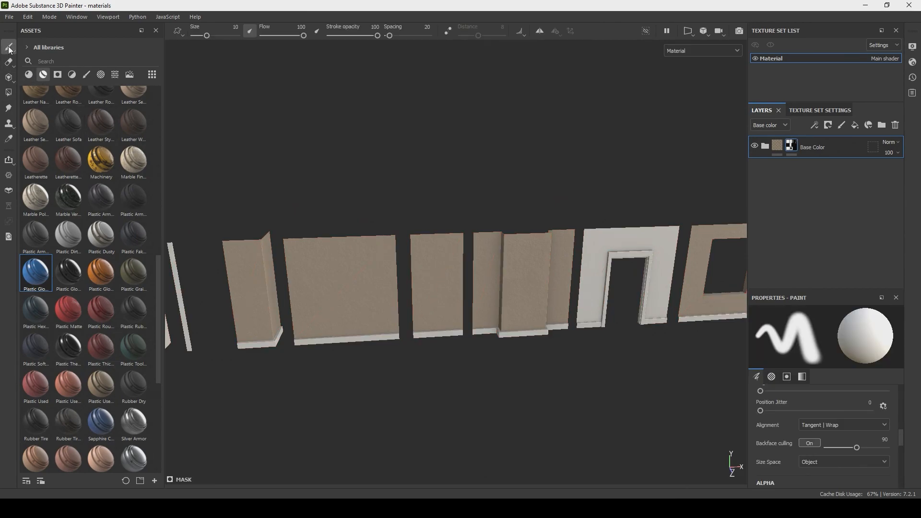
{"action": "right_click_drag", "start_coordinate": [341, 286], "coordinate": [245, 165], "text": "alt"}
{"action": "left_click_drag", "start_coordinate": [380, 287], "coordinate": [368, 253], "text": "alt"}
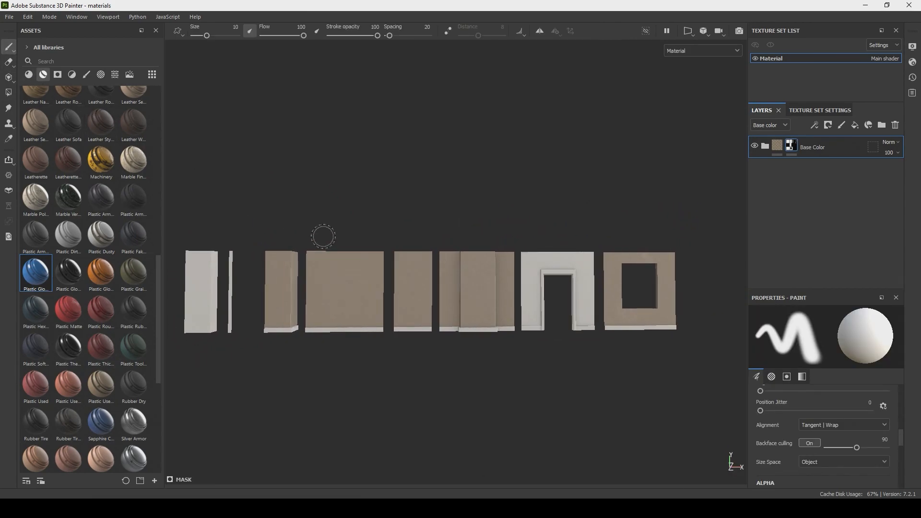
{"action": "left_click", "coordinate": [9, 17]}
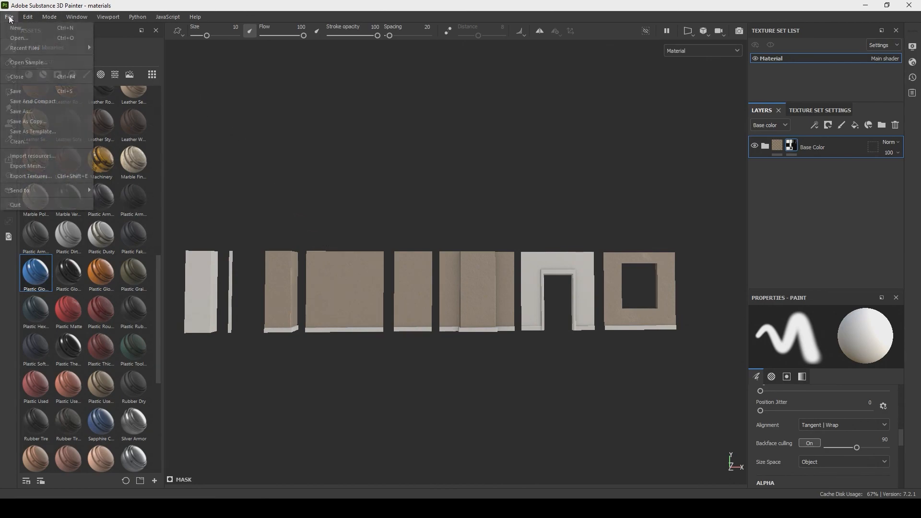
{"action": "left_click", "coordinate": [22, 77]}
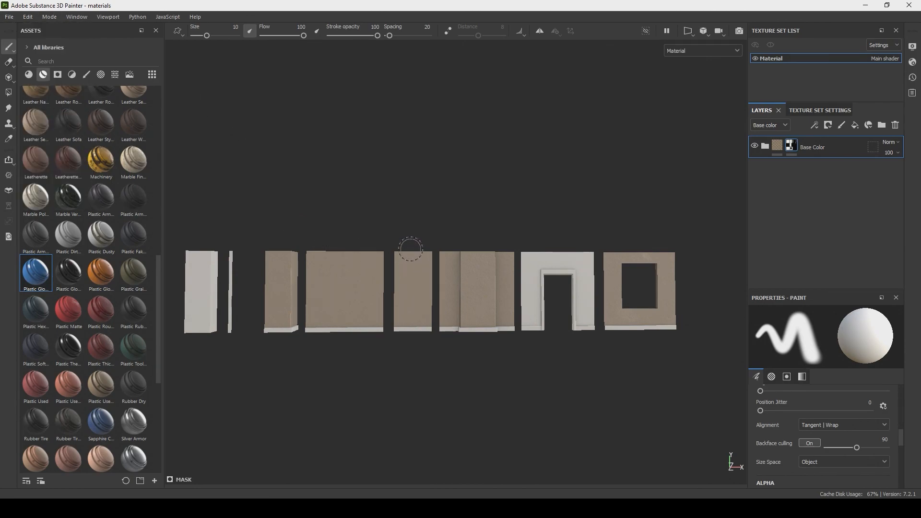